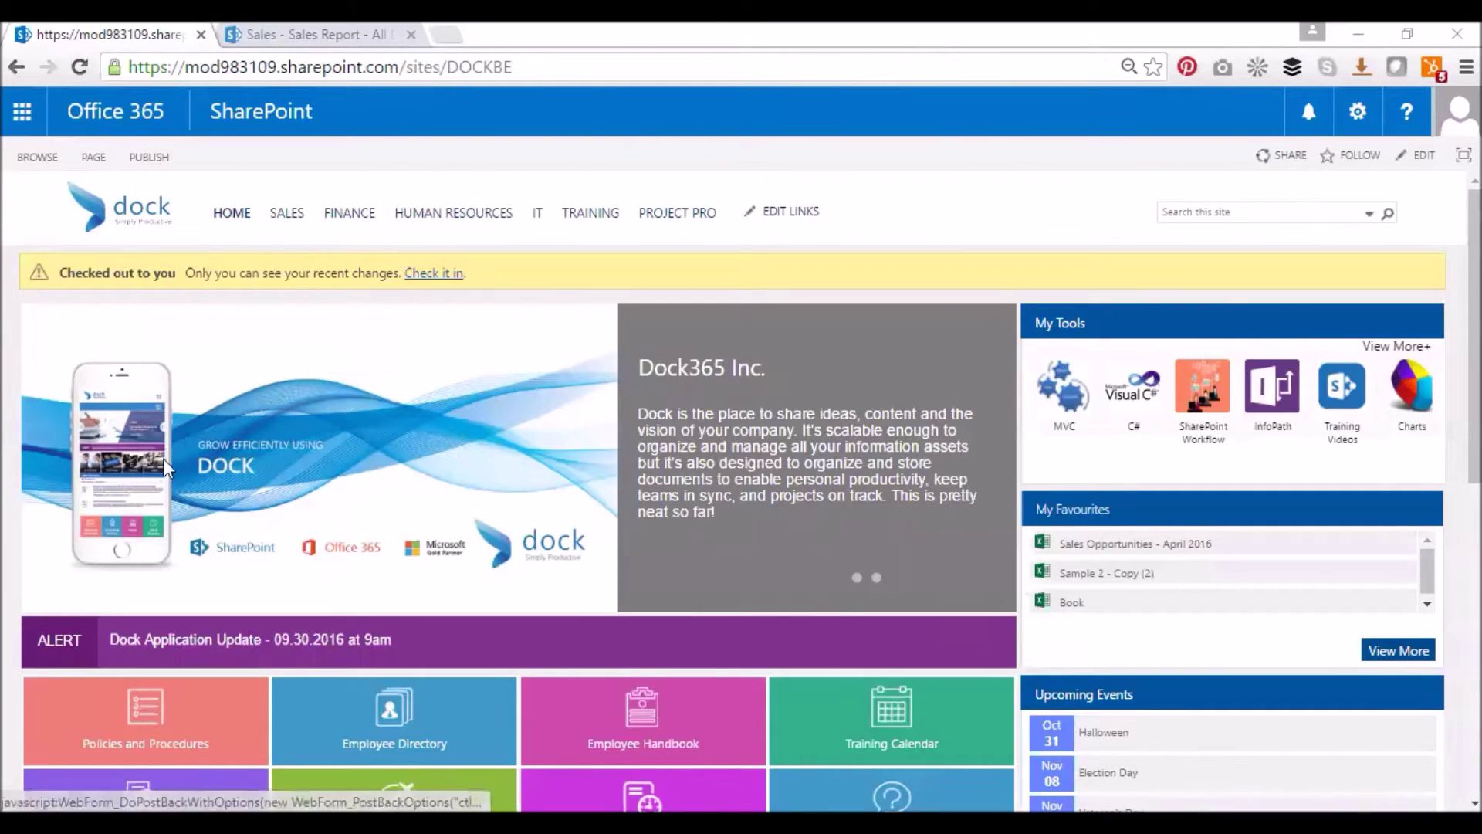
Switch to the Sales - Sales Report library and open its empty Dock Documents folder
{"action": "mouse_move", "coordinate": [579, 610]}
{"action": "scroll", "coordinate": [533, 579], "scroll_direction": "down", "scroll_amount": 2}
{"action": "scroll", "coordinate": [664, 640], "scroll_direction": "up", "scroll_amount": 2}
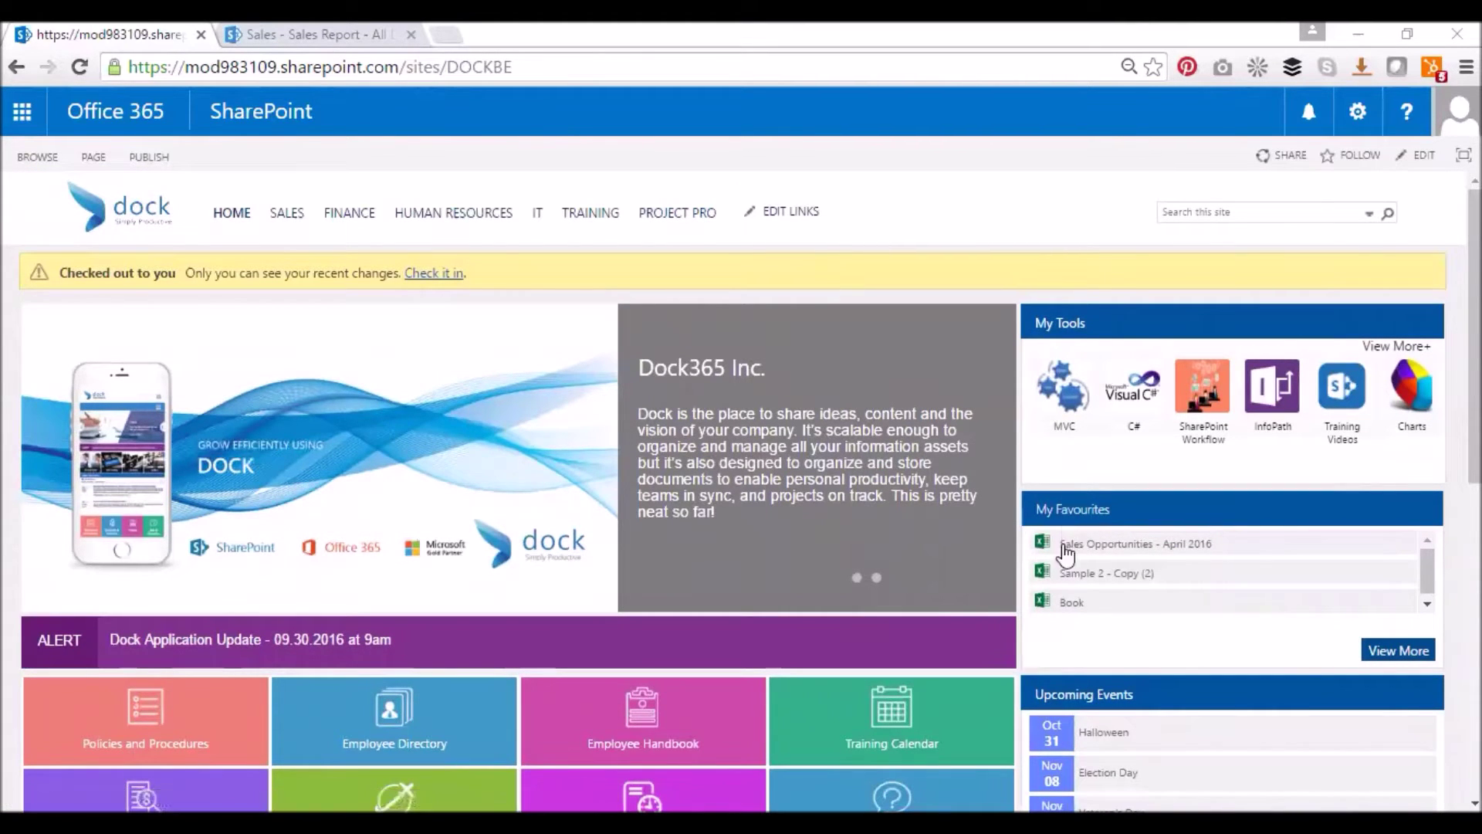
{"action": "scroll", "coordinate": [1062, 533], "scroll_direction": "down", "scroll_amount": 3}
{"action": "scroll", "coordinate": [695, 348], "scroll_direction": "up", "scroll_amount": 3}
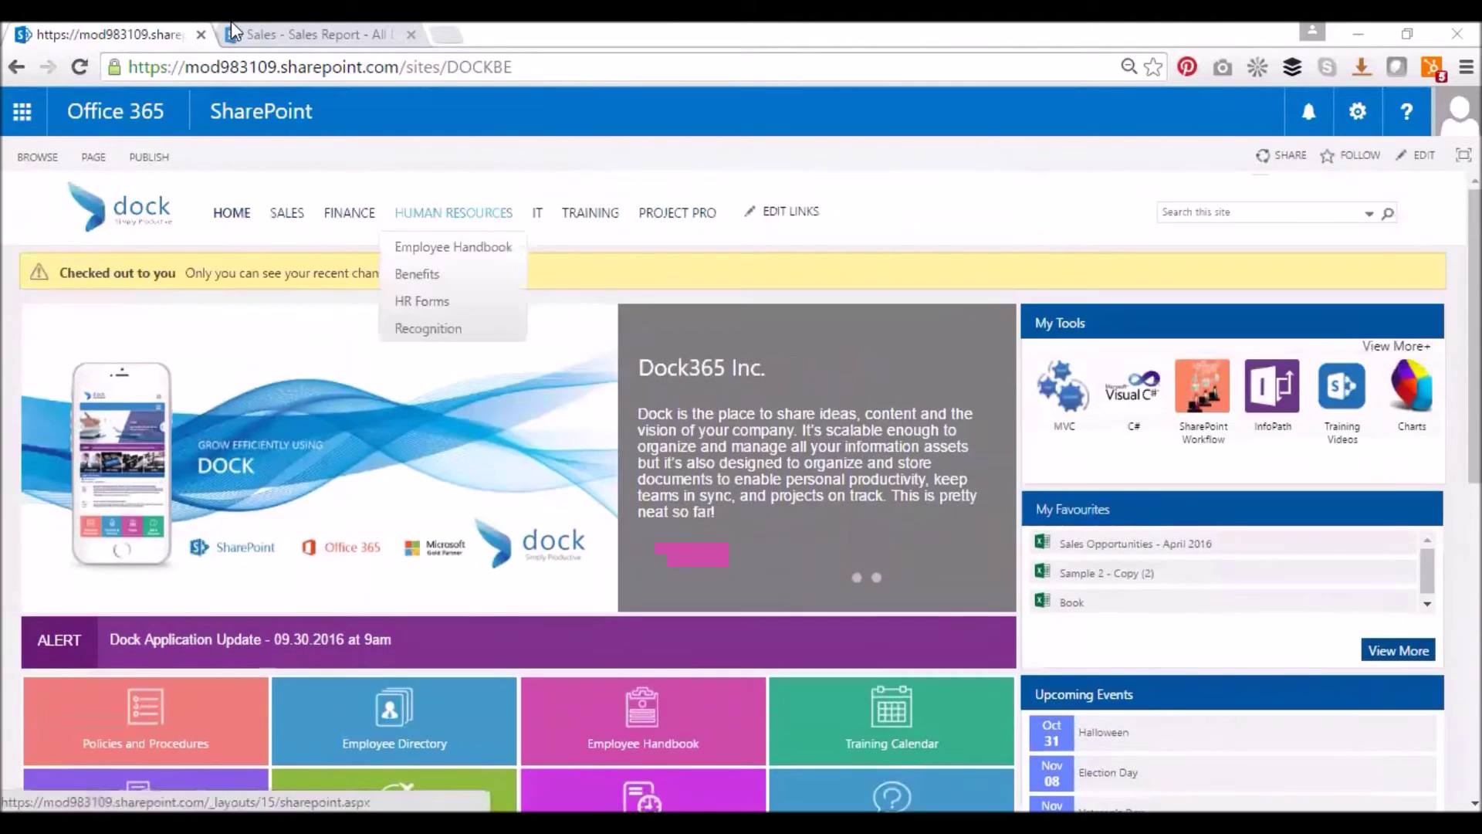
{"action": "left_click", "coordinate": [297, 38]}
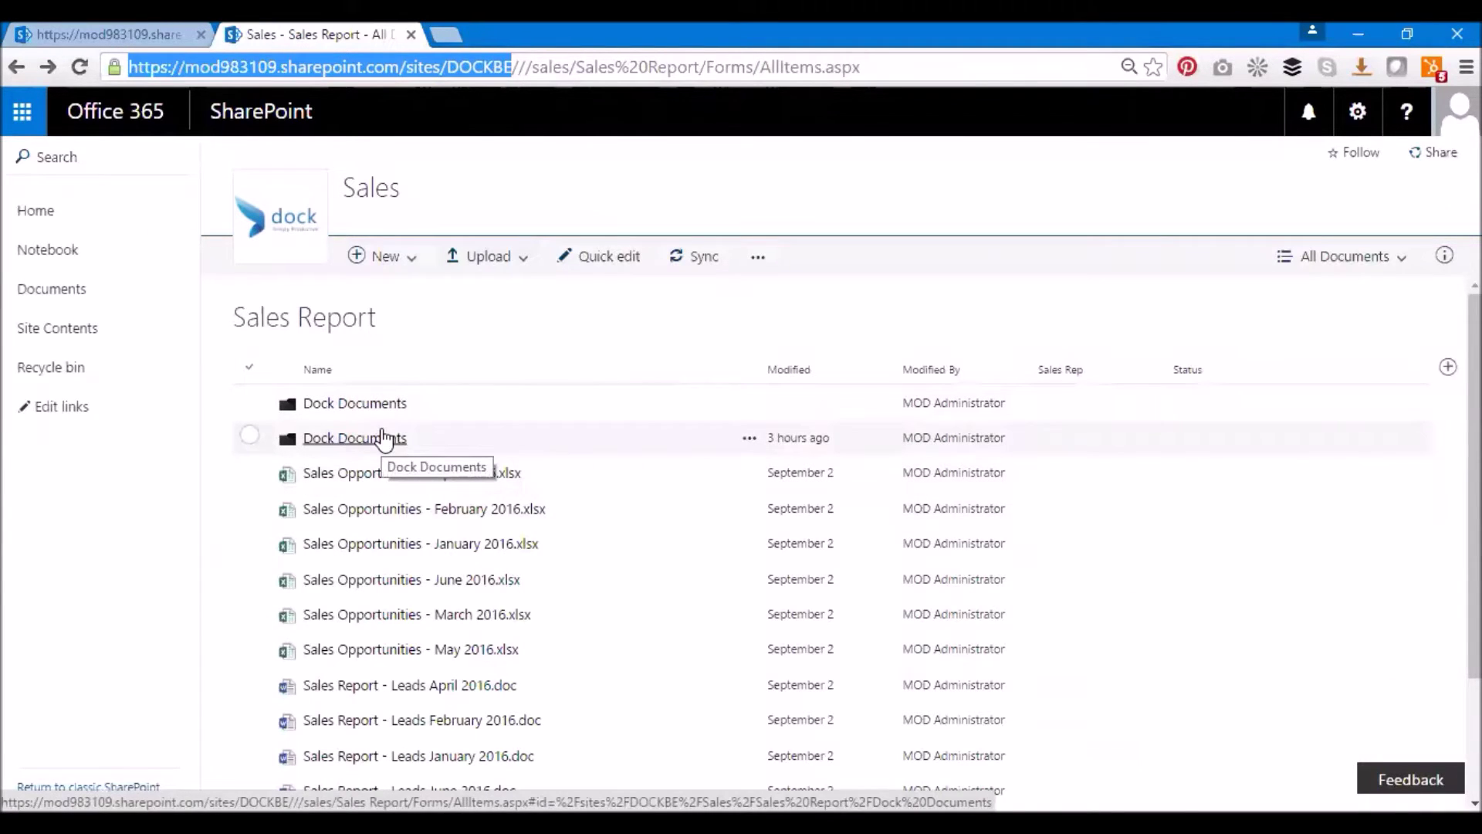
{"action": "left_click", "coordinate": [386, 407]}
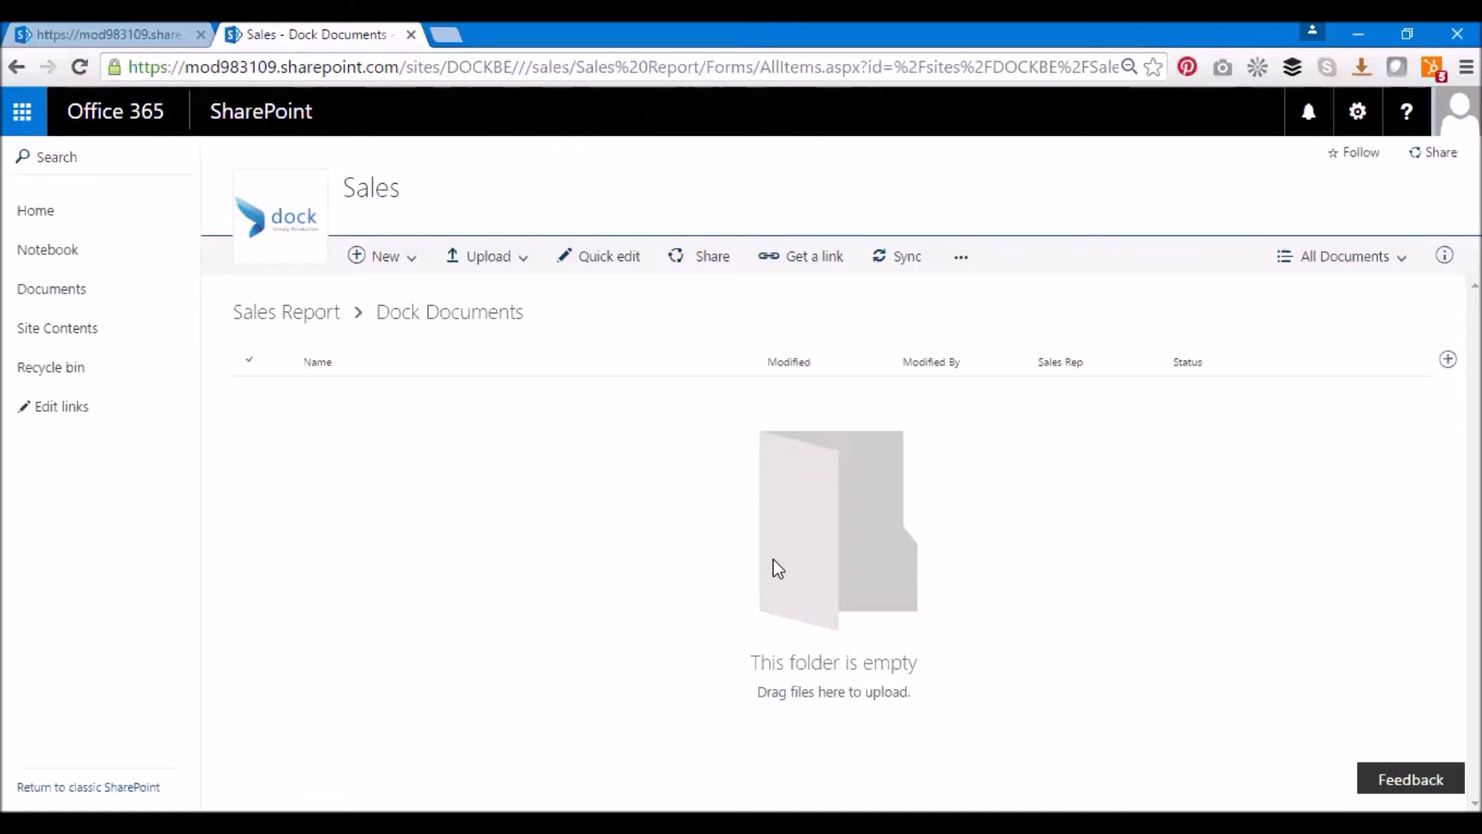
{"action": "left_click", "coordinate": [497, 258]}
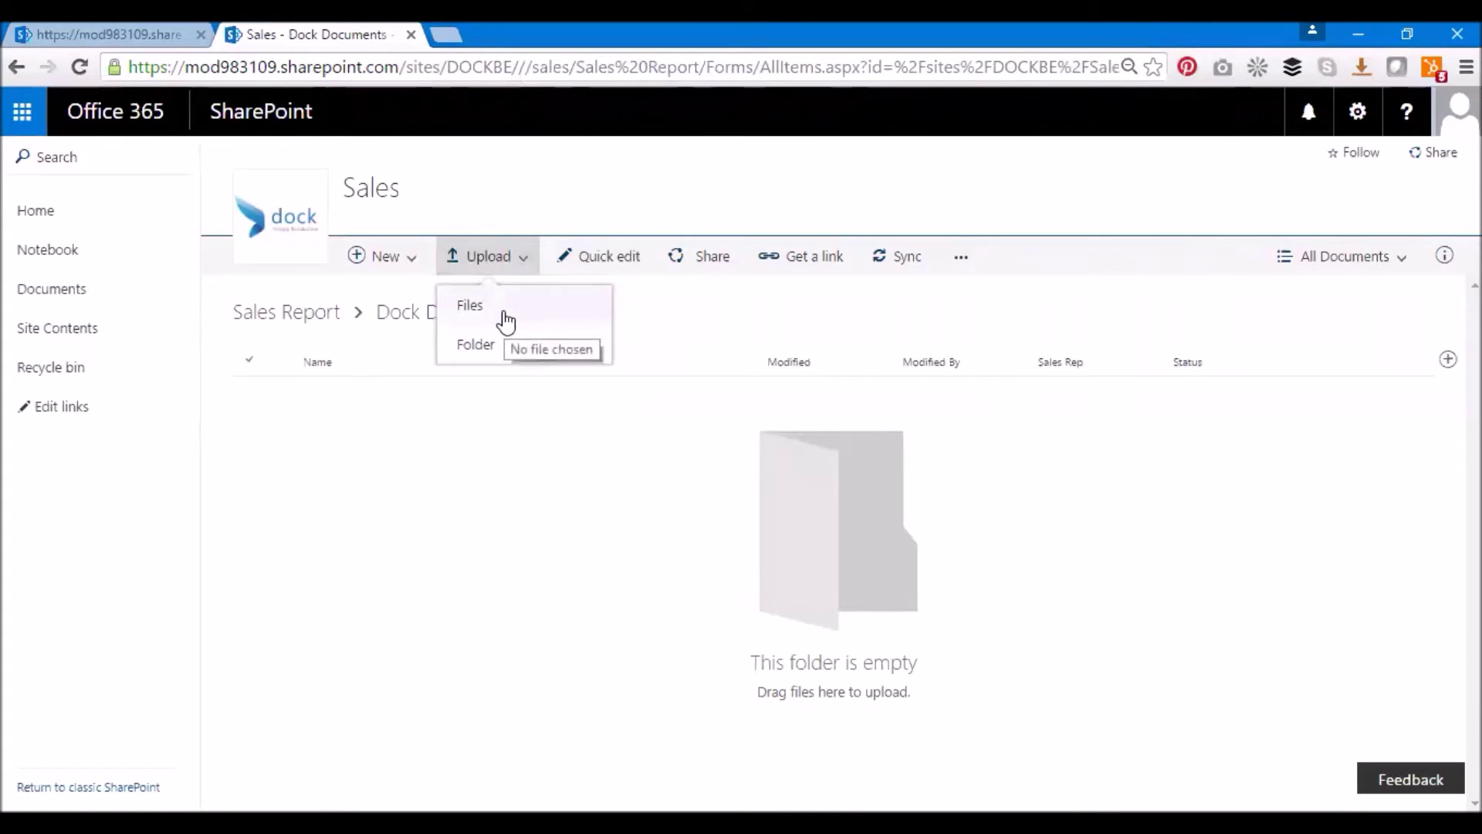
Upload the twelve 2016 Sales Opportunities and Sales Report Leads files to Dock Documents
{"action": "left_click", "coordinate": [503, 319]}
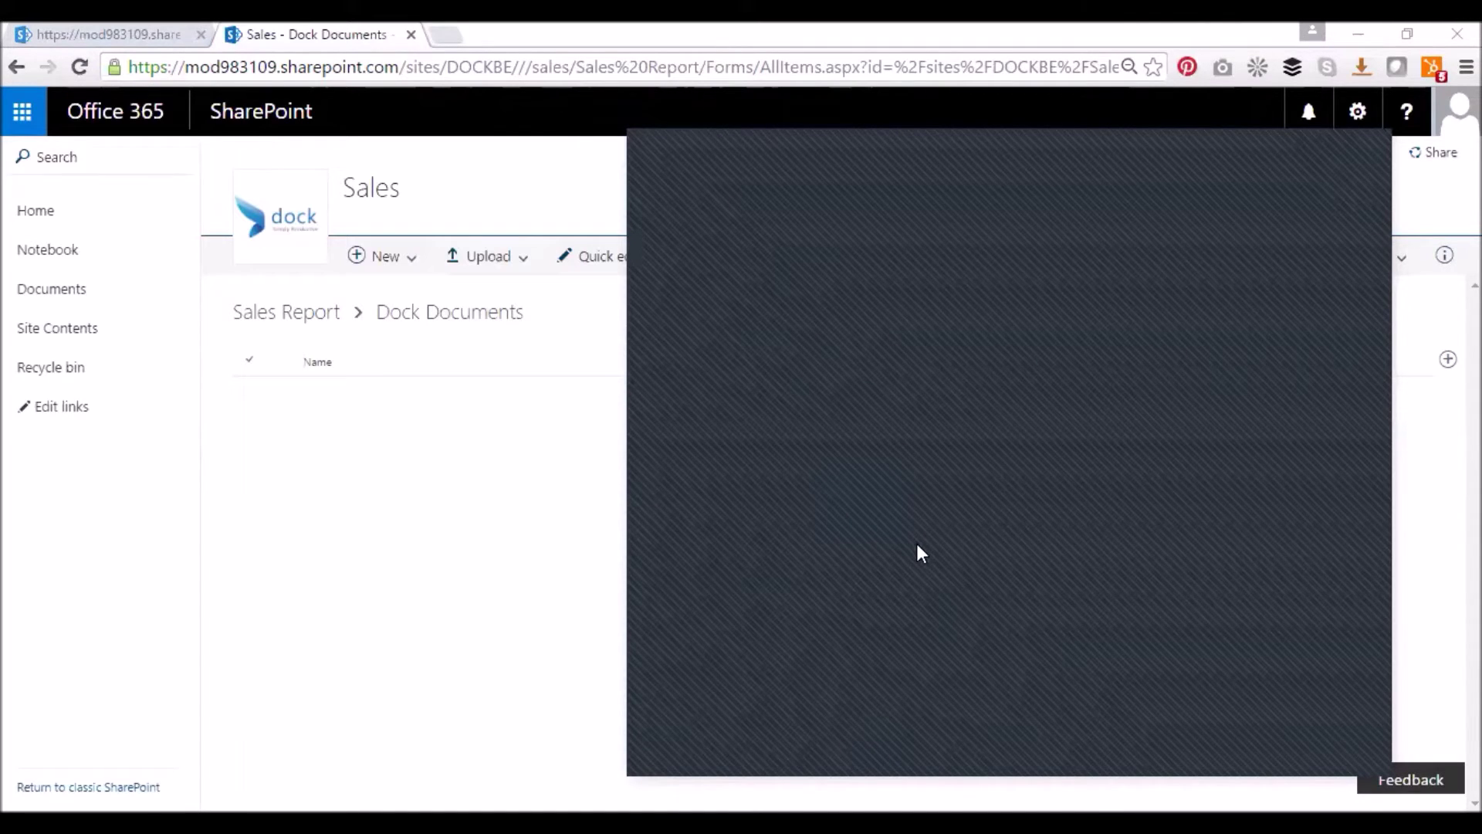
{"action": "key", "text": "Return"}
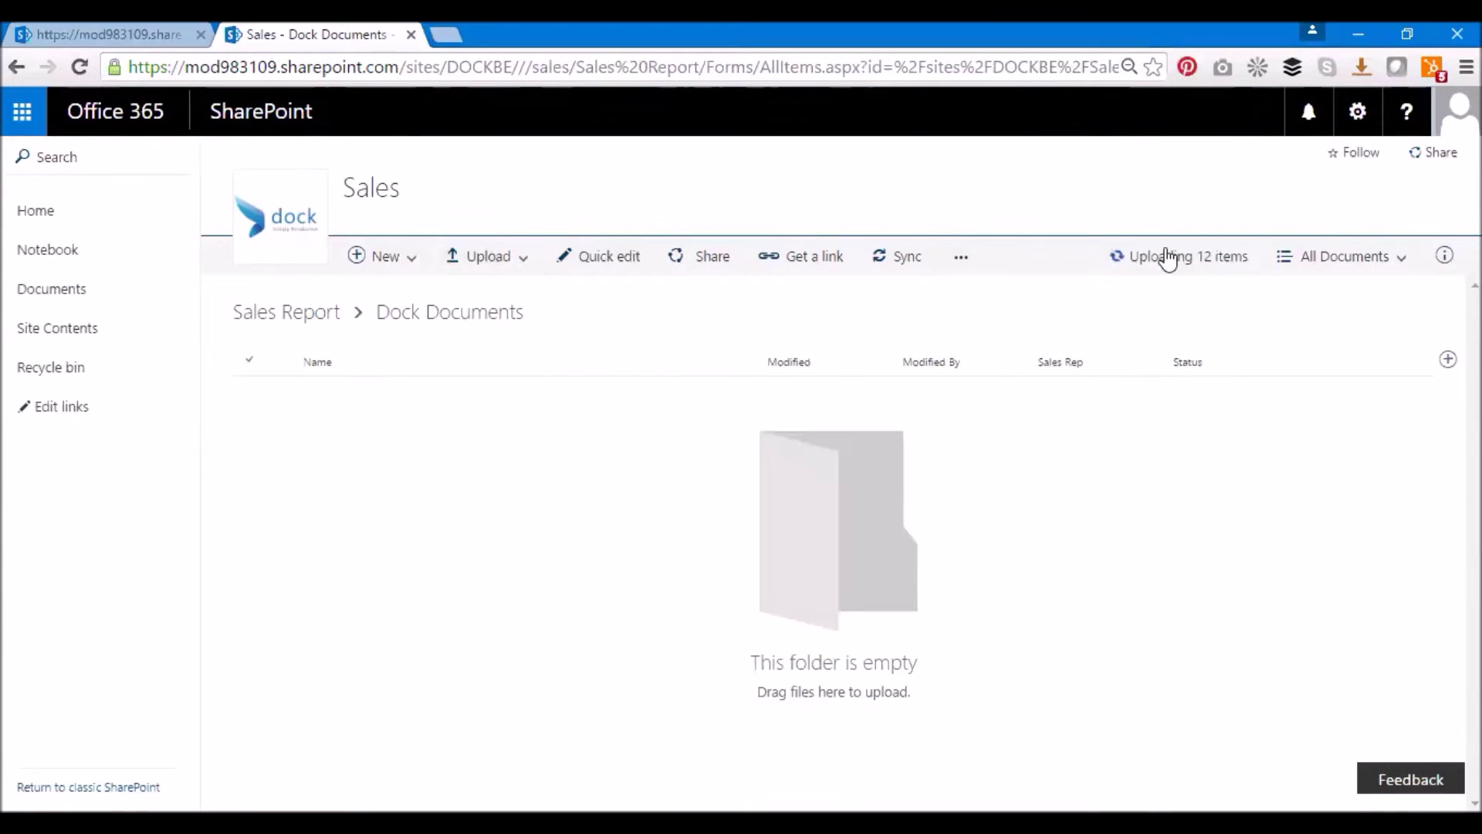
{"action": "left_click", "coordinate": [1170, 262]}
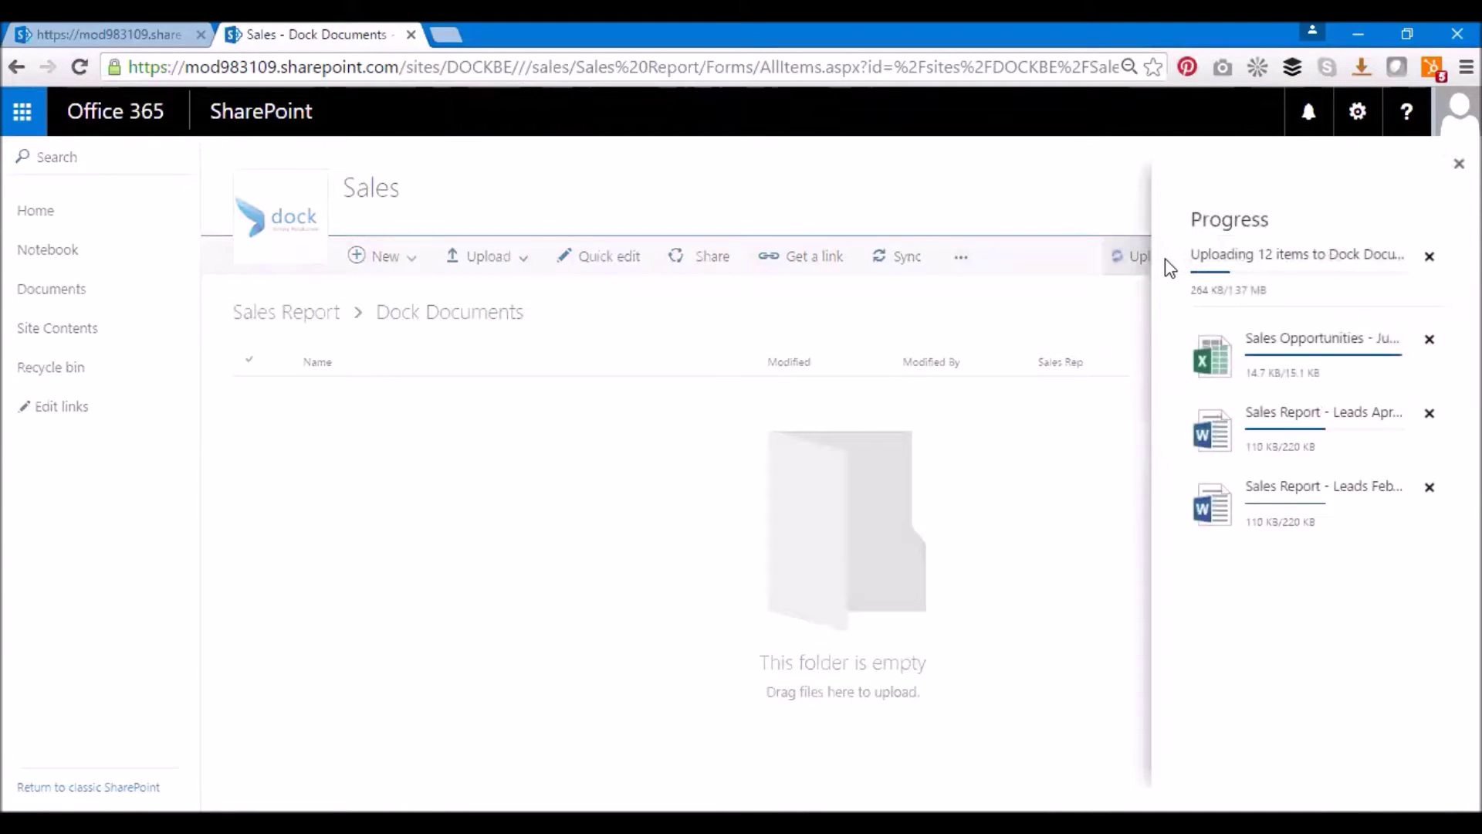
{"action": "left_click", "coordinate": [1111, 208]}
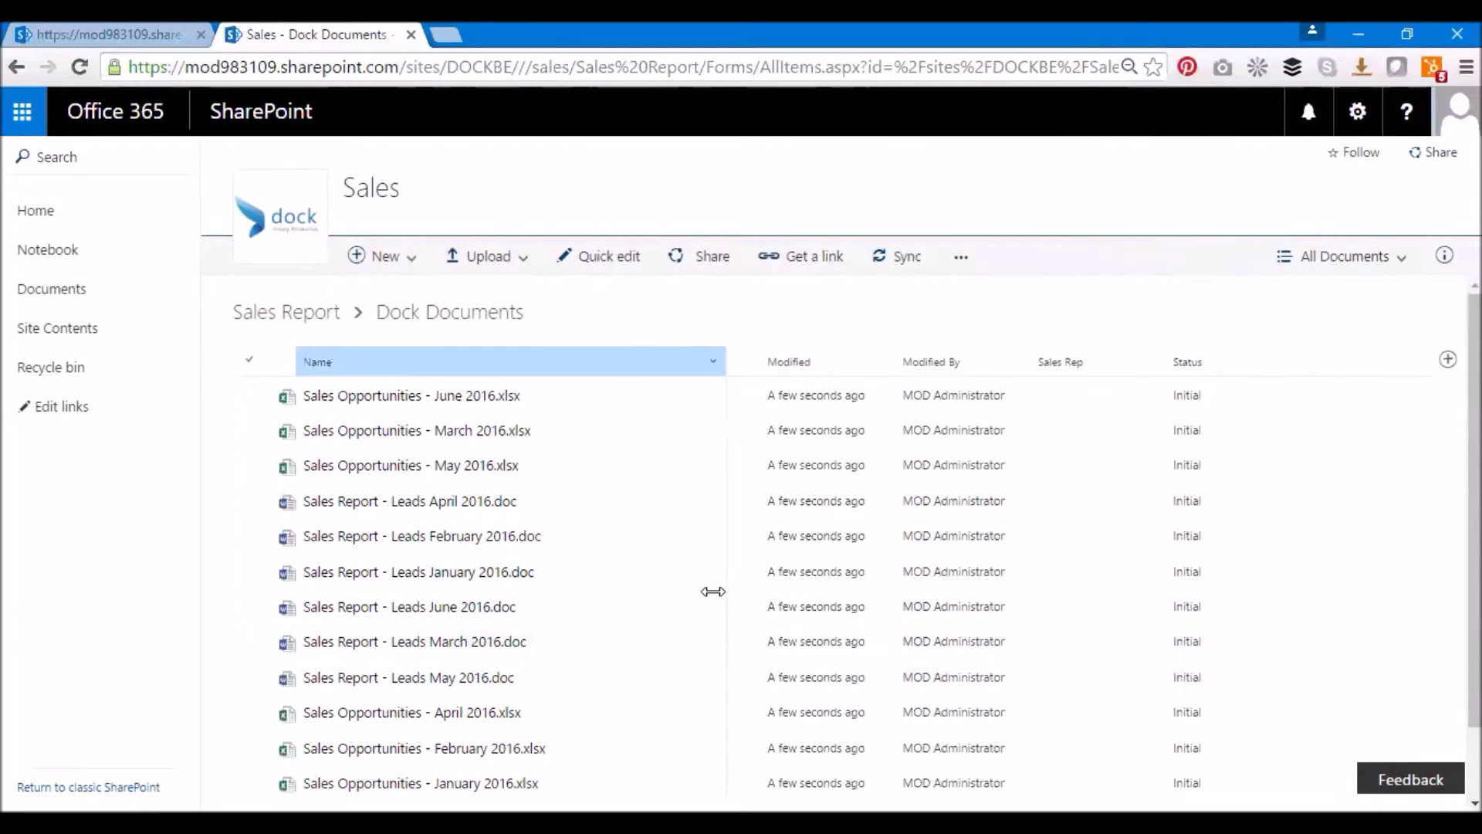
{"action": "left_click", "coordinate": [487, 260]}
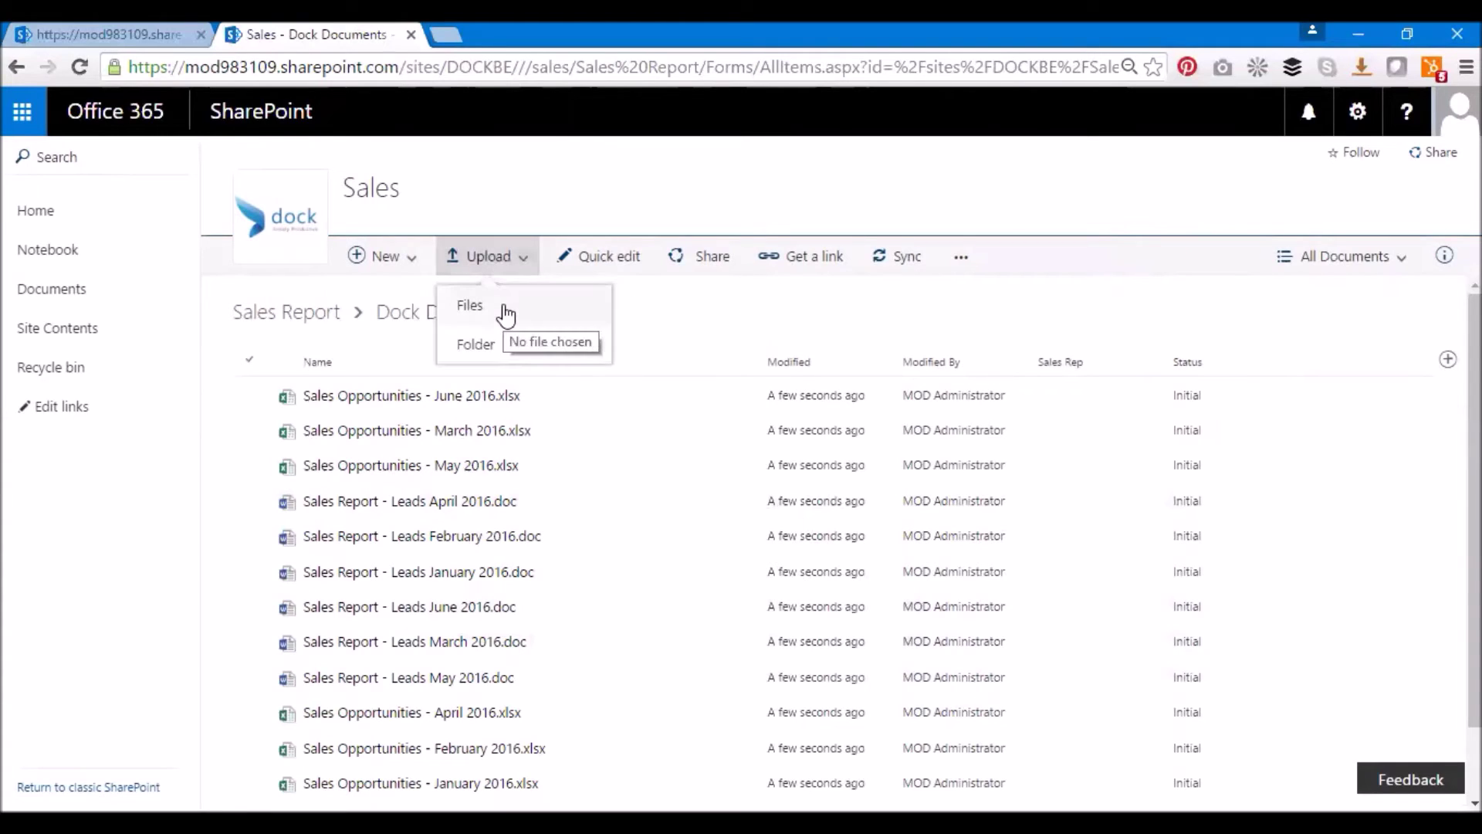
{"action": "left_click", "coordinate": [491, 258]}
{"action": "mouse_move", "coordinate": [760, 584]}
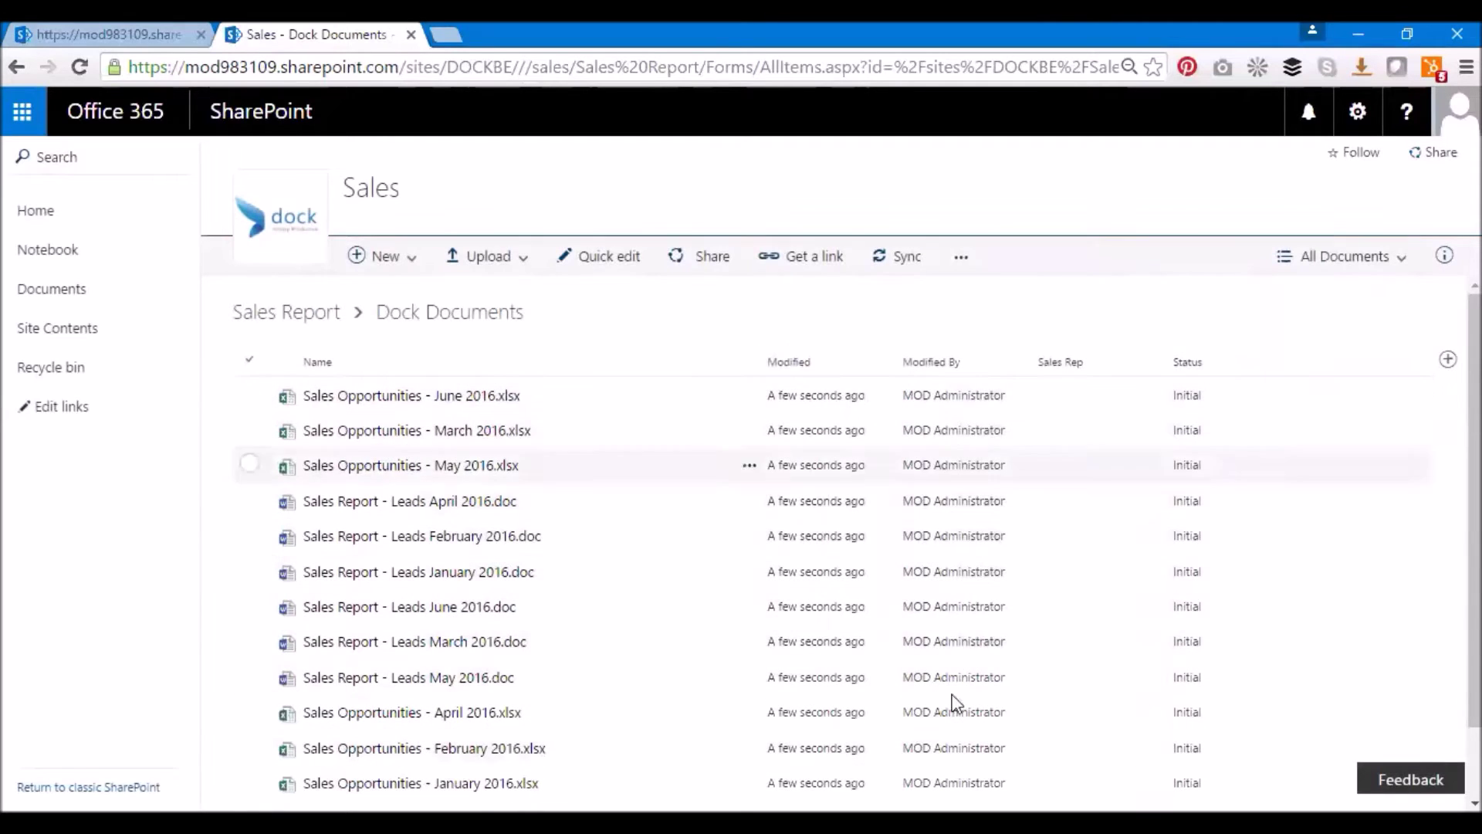
{"action": "scroll", "coordinate": [1250, 487], "scroll_direction": "down", "scroll_amount": 1}
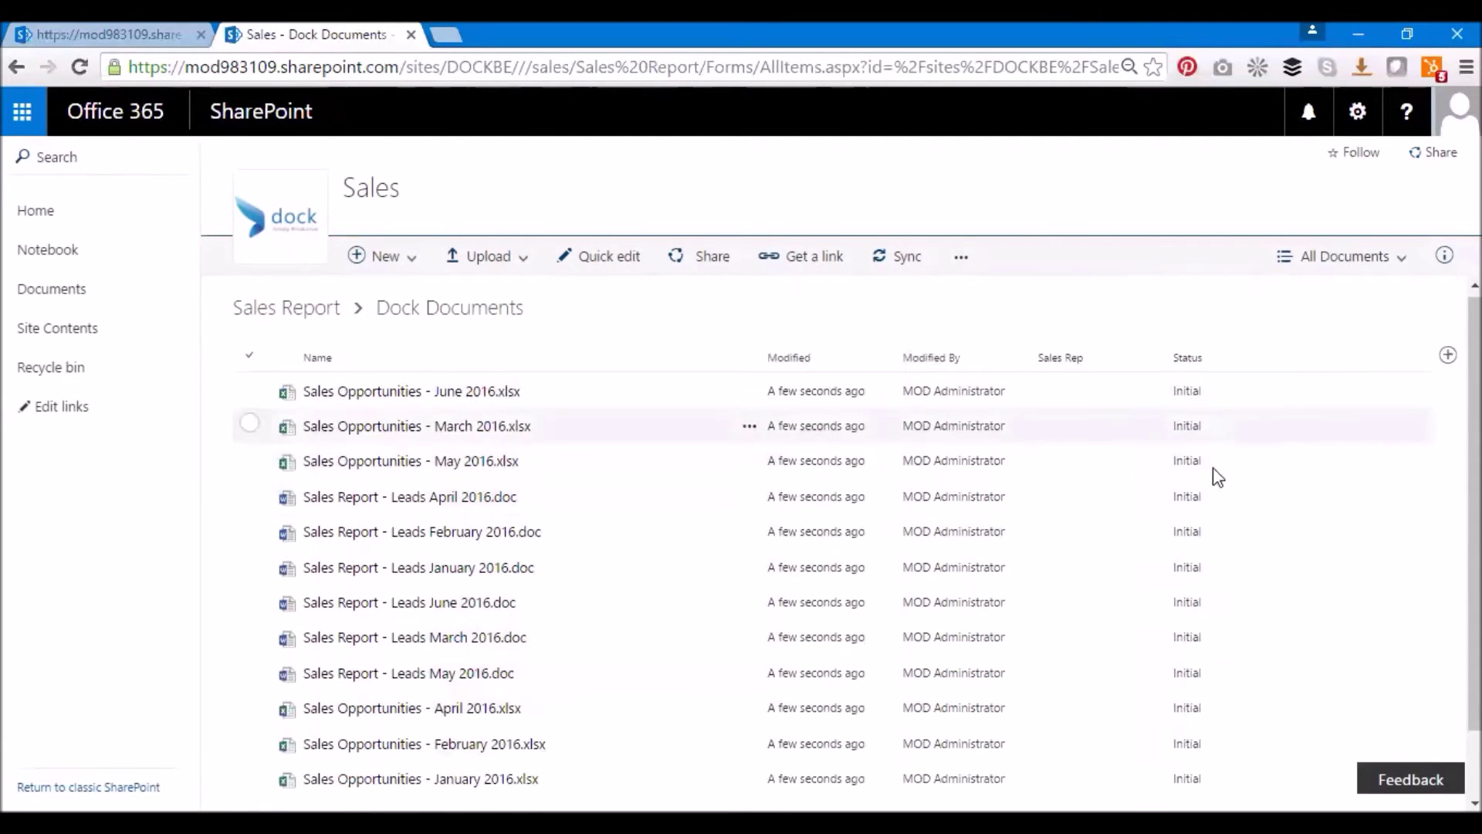
{"action": "scroll", "coordinate": [1208, 463], "scroll_direction": "up", "scroll_amount": 1}
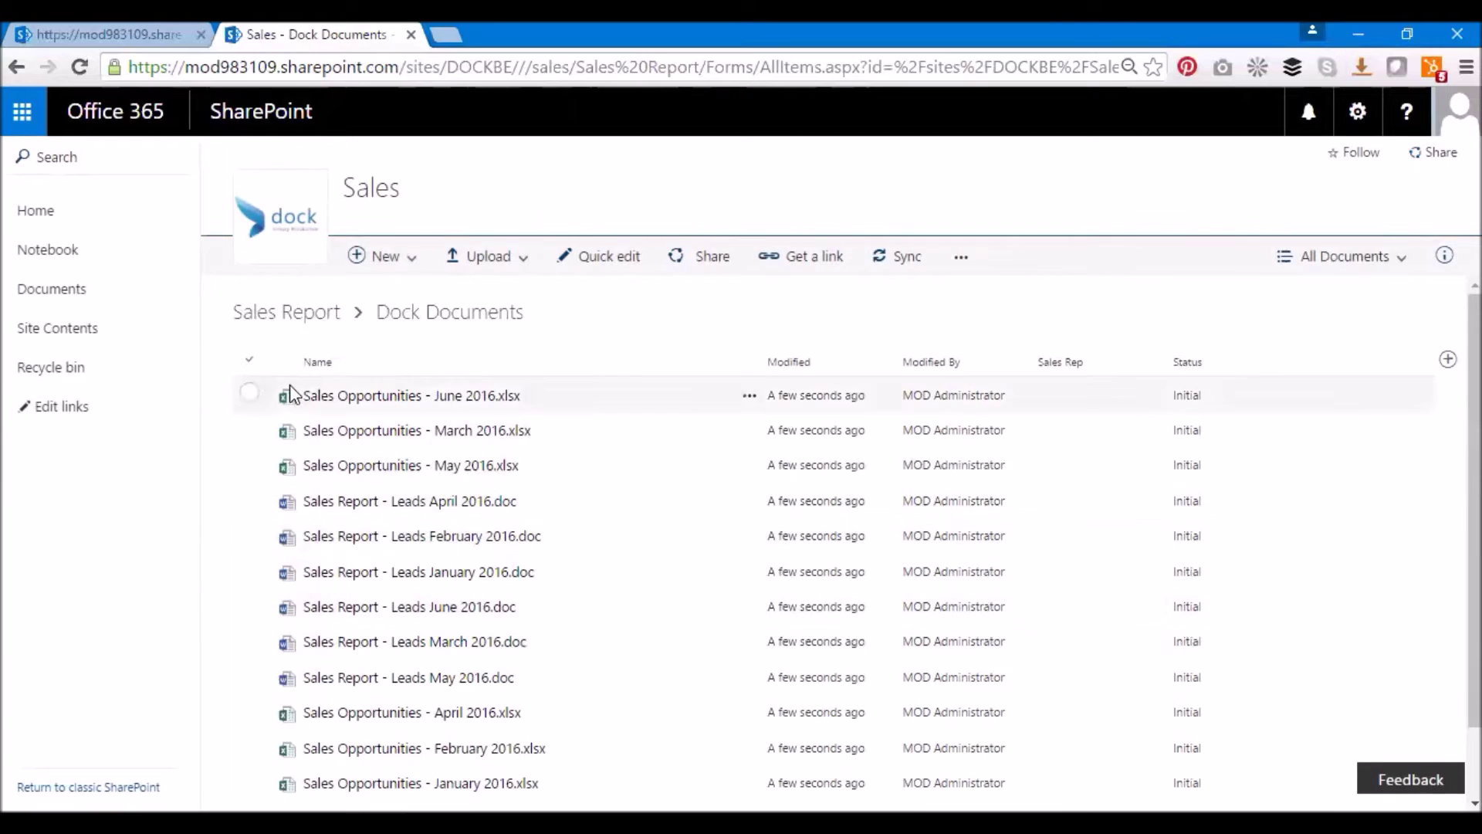
In Quick Edit, keep the April and February opportunities files' Status as Initial
{"action": "left_click", "coordinate": [627, 261]}
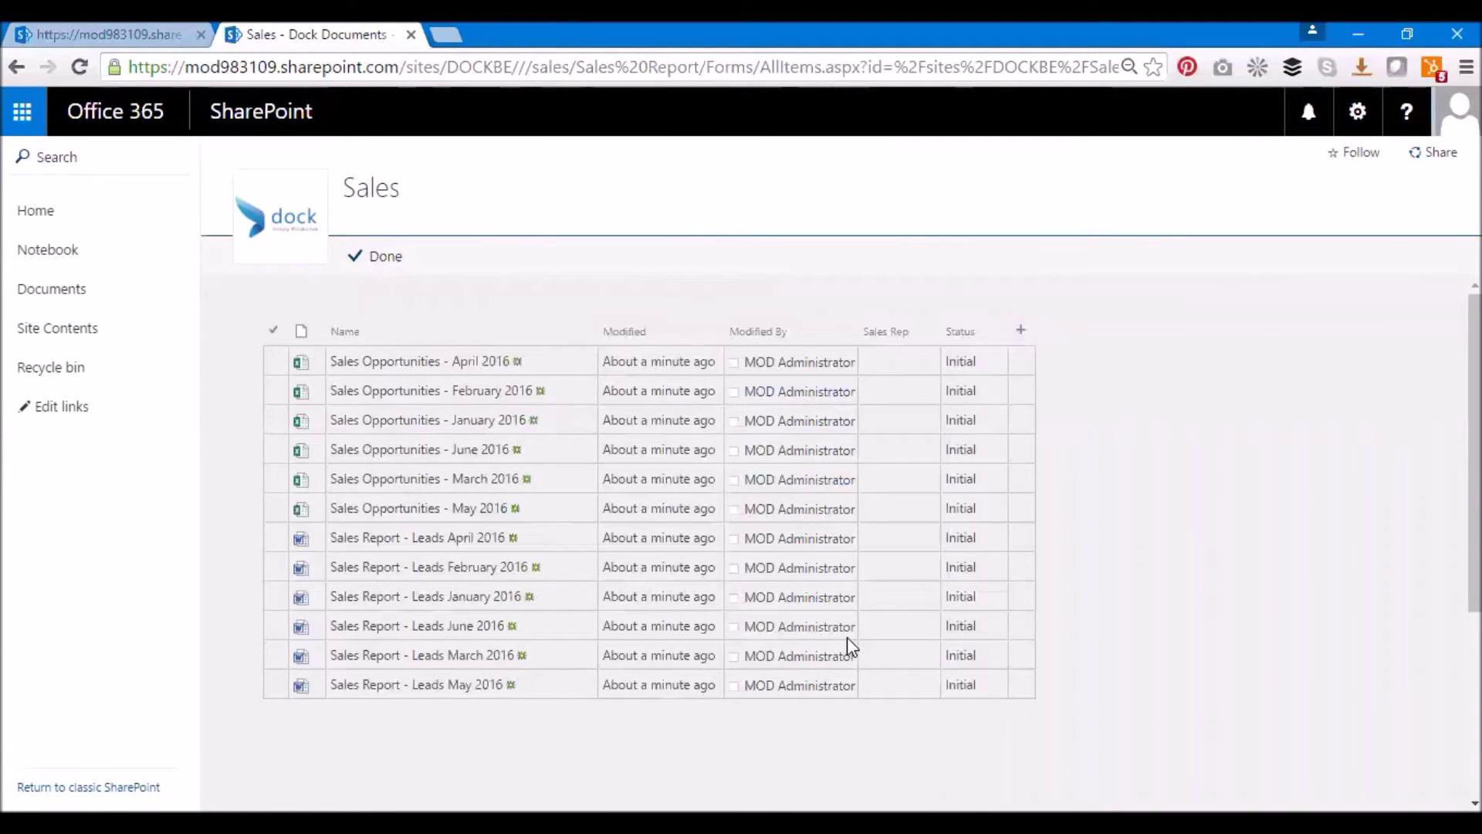
{"action": "left_click", "coordinate": [996, 368]}
{"action": "left_click", "coordinate": [996, 362]}
{"action": "left_click", "coordinate": [958, 388]}
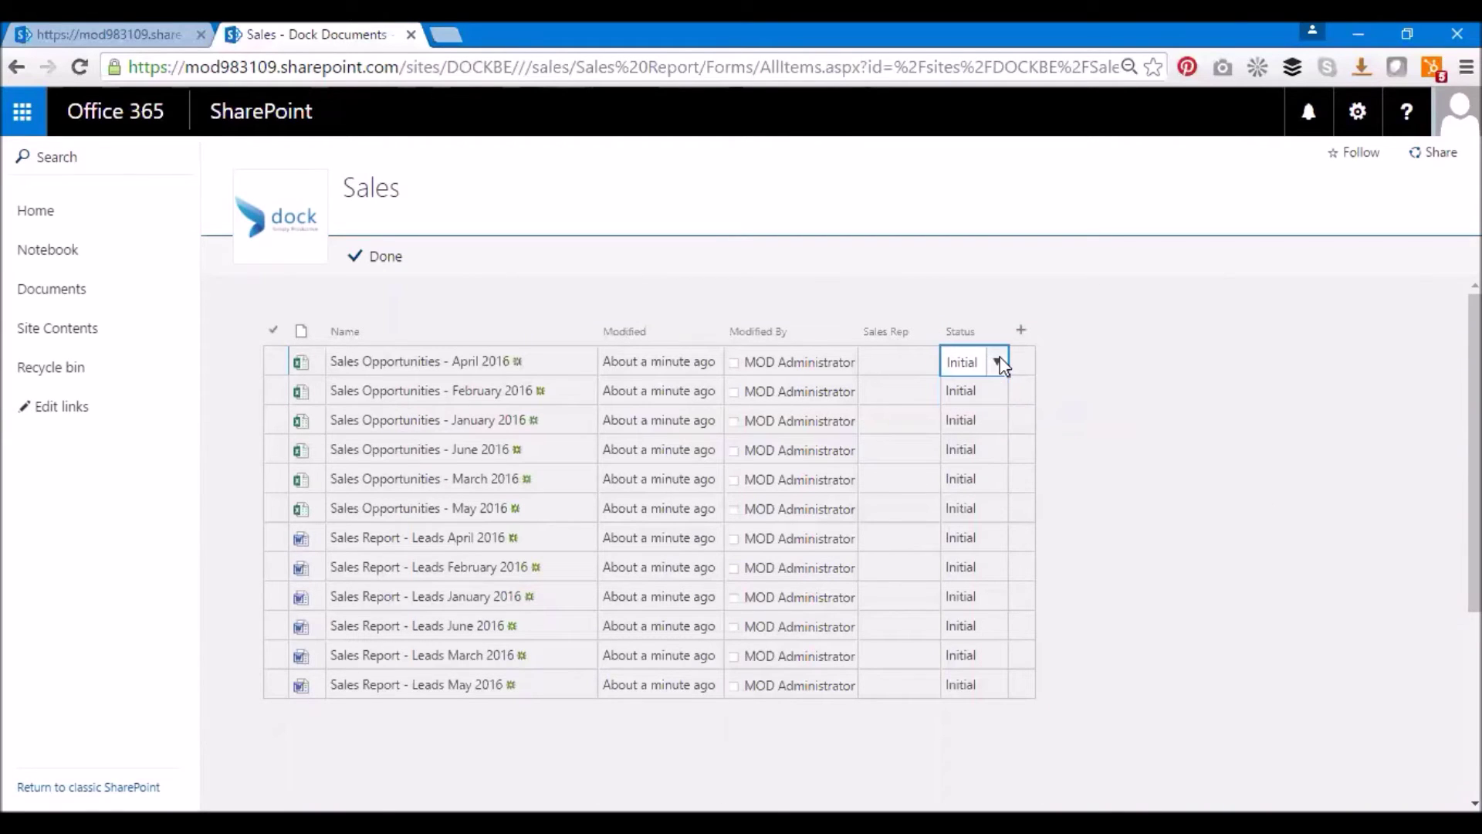
{"action": "left_click", "coordinate": [994, 399]}
{"action": "left_click", "coordinate": [994, 387]}
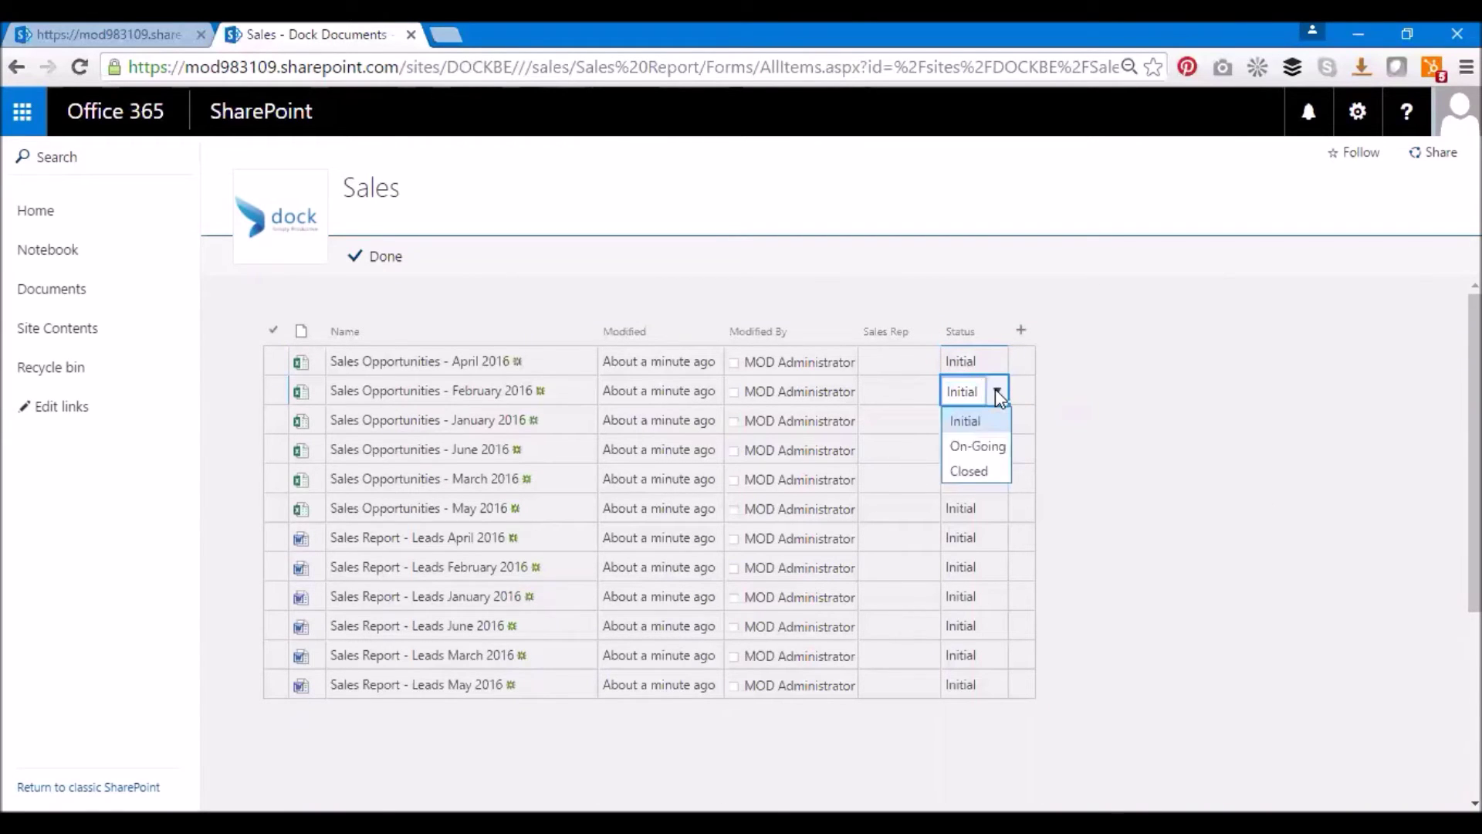
{"action": "left_click", "coordinate": [994, 387]}
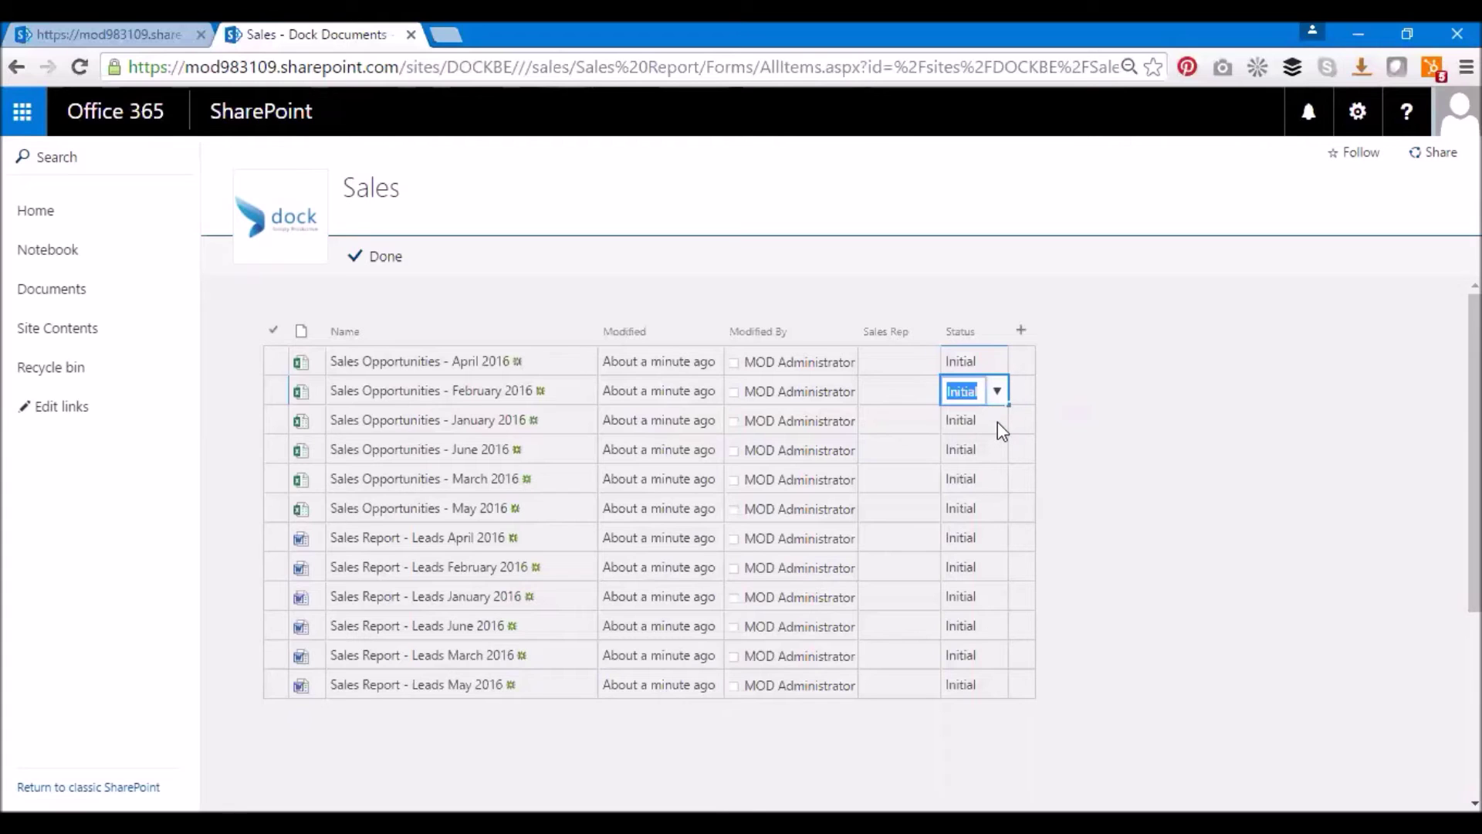
Set the June, March and May opportunities and the April leads report to On-Going
{"action": "left_click", "coordinate": [997, 421]}
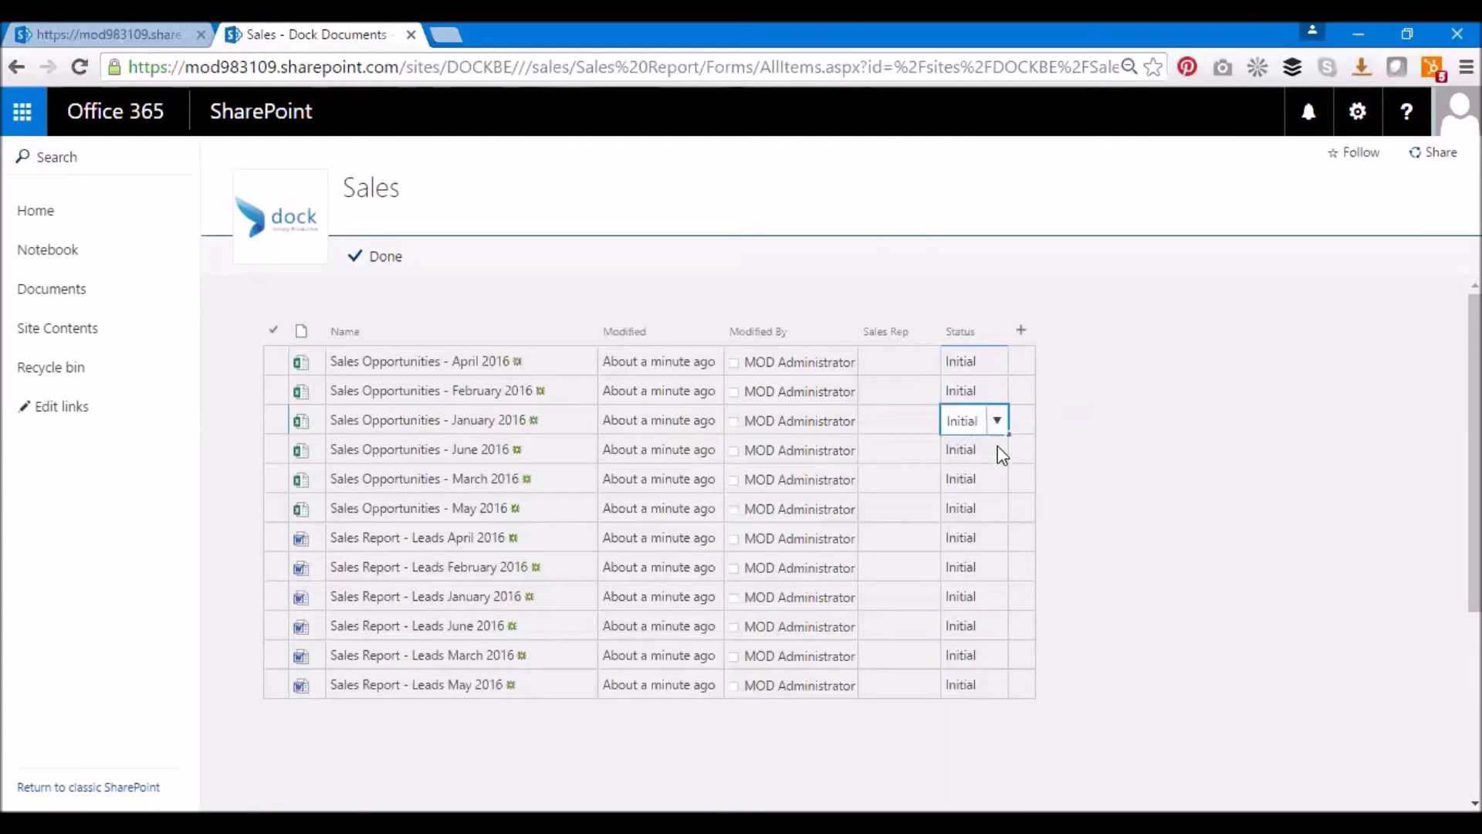
{"action": "left_click", "coordinate": [998, 447]}
{"action": "left_click", "coordinate": [997, 449]}
{"action": "left_click", "coordinate": [997, 505]}
{"action": "left_click", "coordinate": [999, 481]}
{"action": "left_click", "coordinate": [1002, 479]}
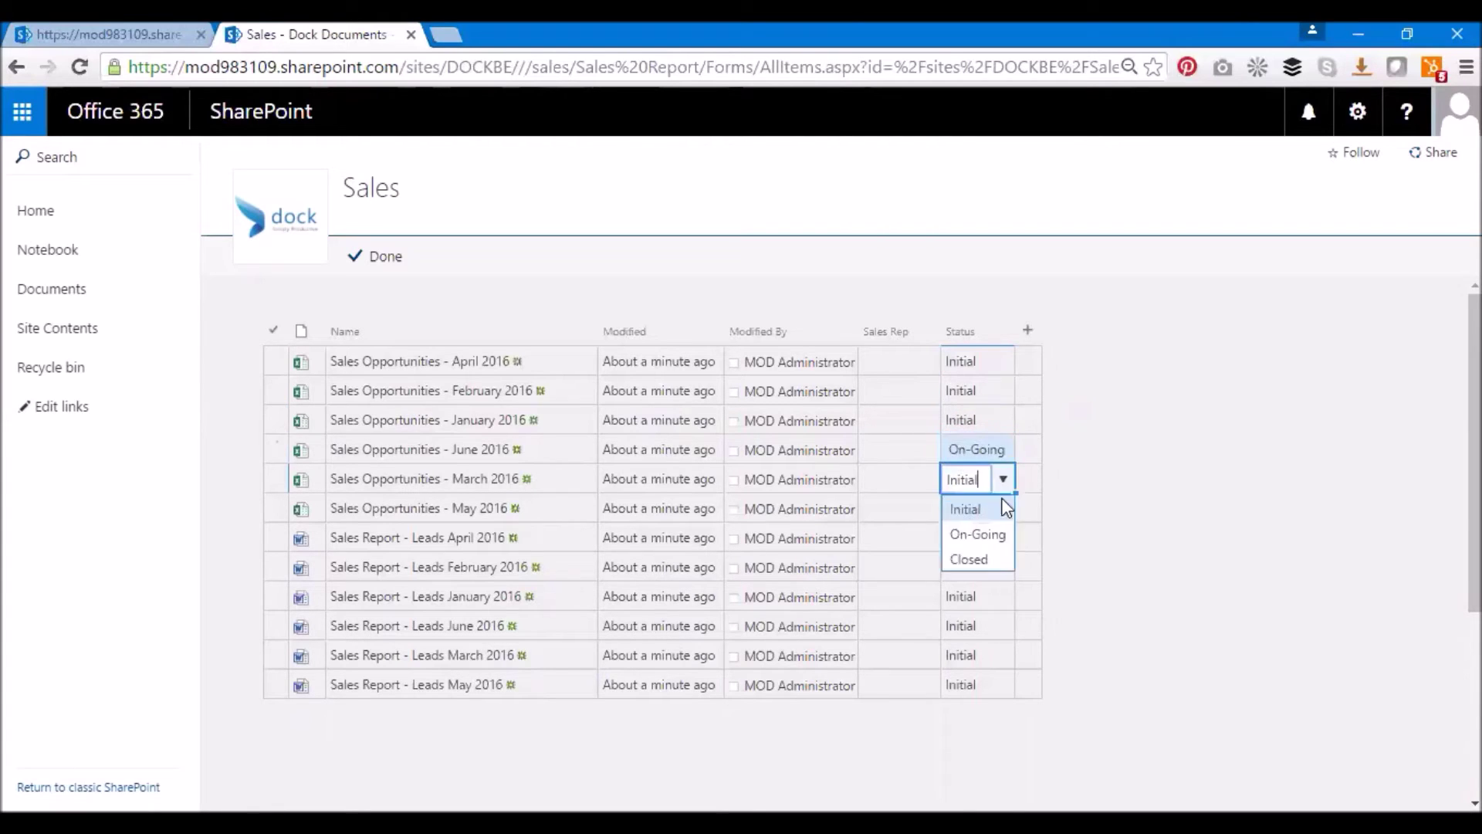
{"action": "left_click", "coordinate": [993, 534]}
{"action": "left_click", "coordinate": [1002, 509]}
{"action": "left_click", "coordinate": [1003, 509]}
{"action": "left_click", "coordinate": [995, 565]}
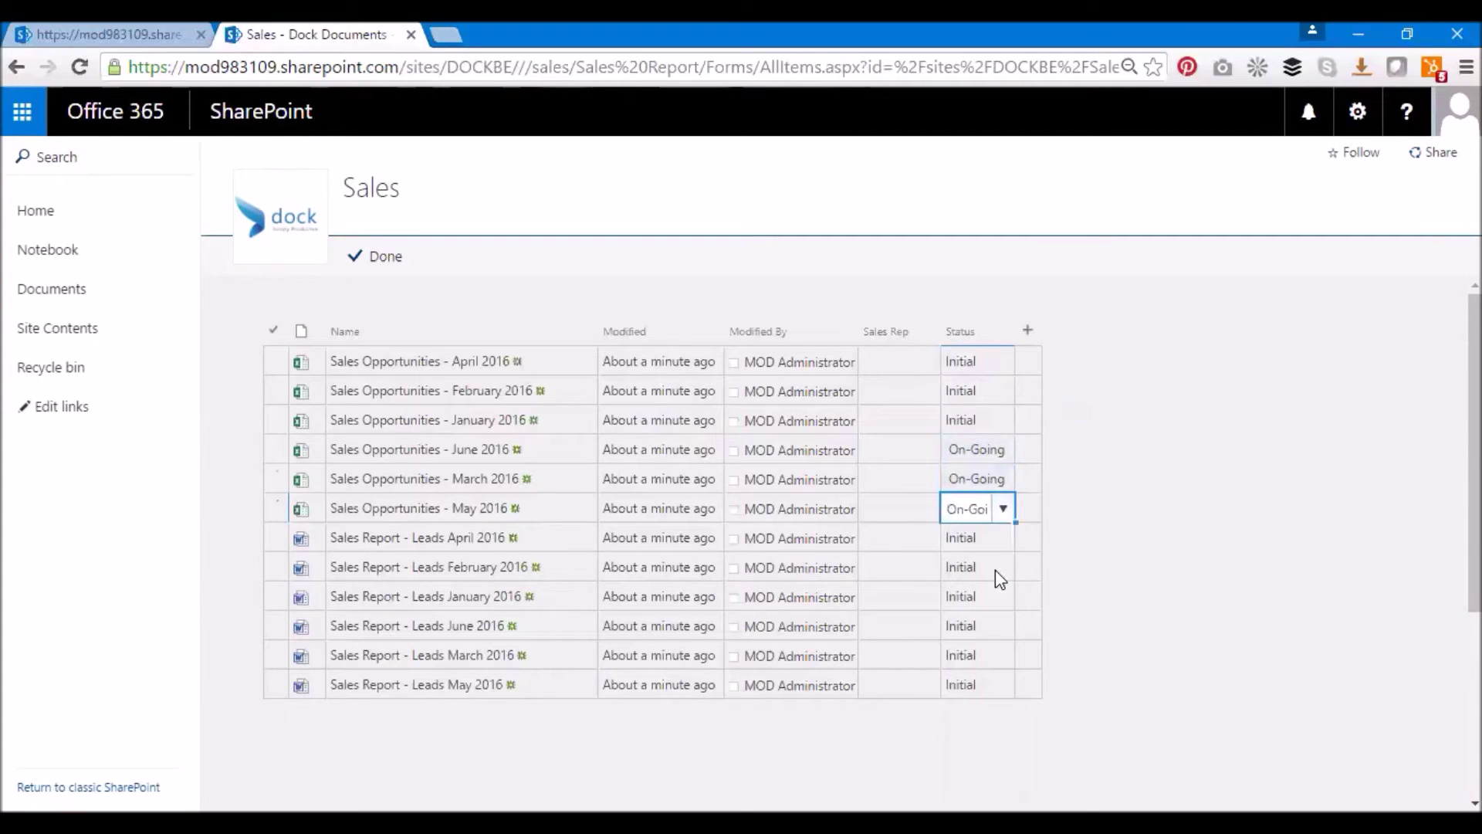
{"action": "left_click", "coordinate": [1004, 540]}
{"action": "left_click", "coordinate": [1003, 538]}
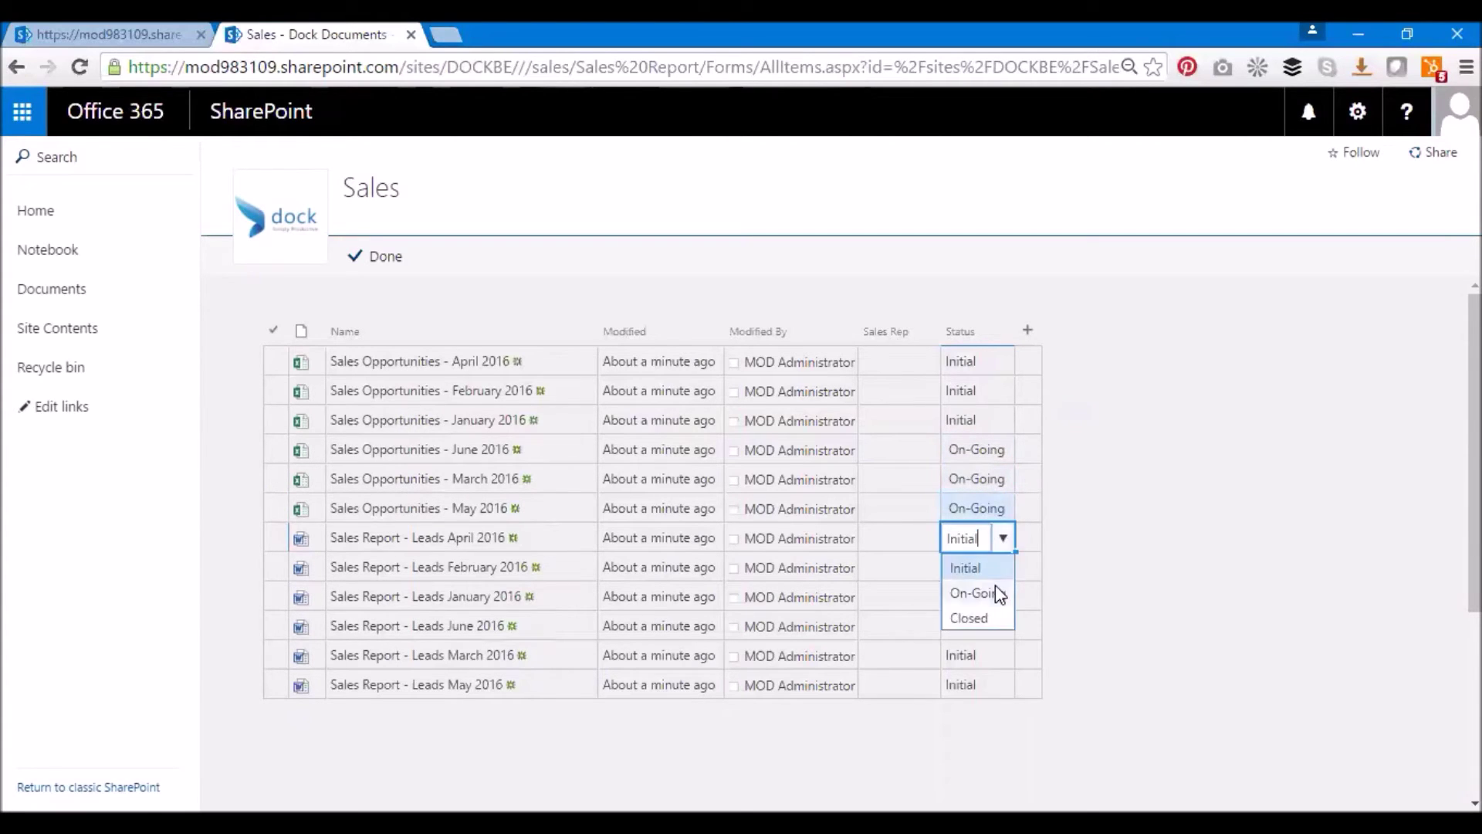
{"action": "left_click", "coordinate": [994, 585]}
Mark the February, January, June, March and May leads reports as Closed
{"action": "left_click", "coordinate": [1005, 567]}
{"action": "left_click", "coordinate": [1003, 566]}
{"action": "left_click", "coordinate": [980, 648]}
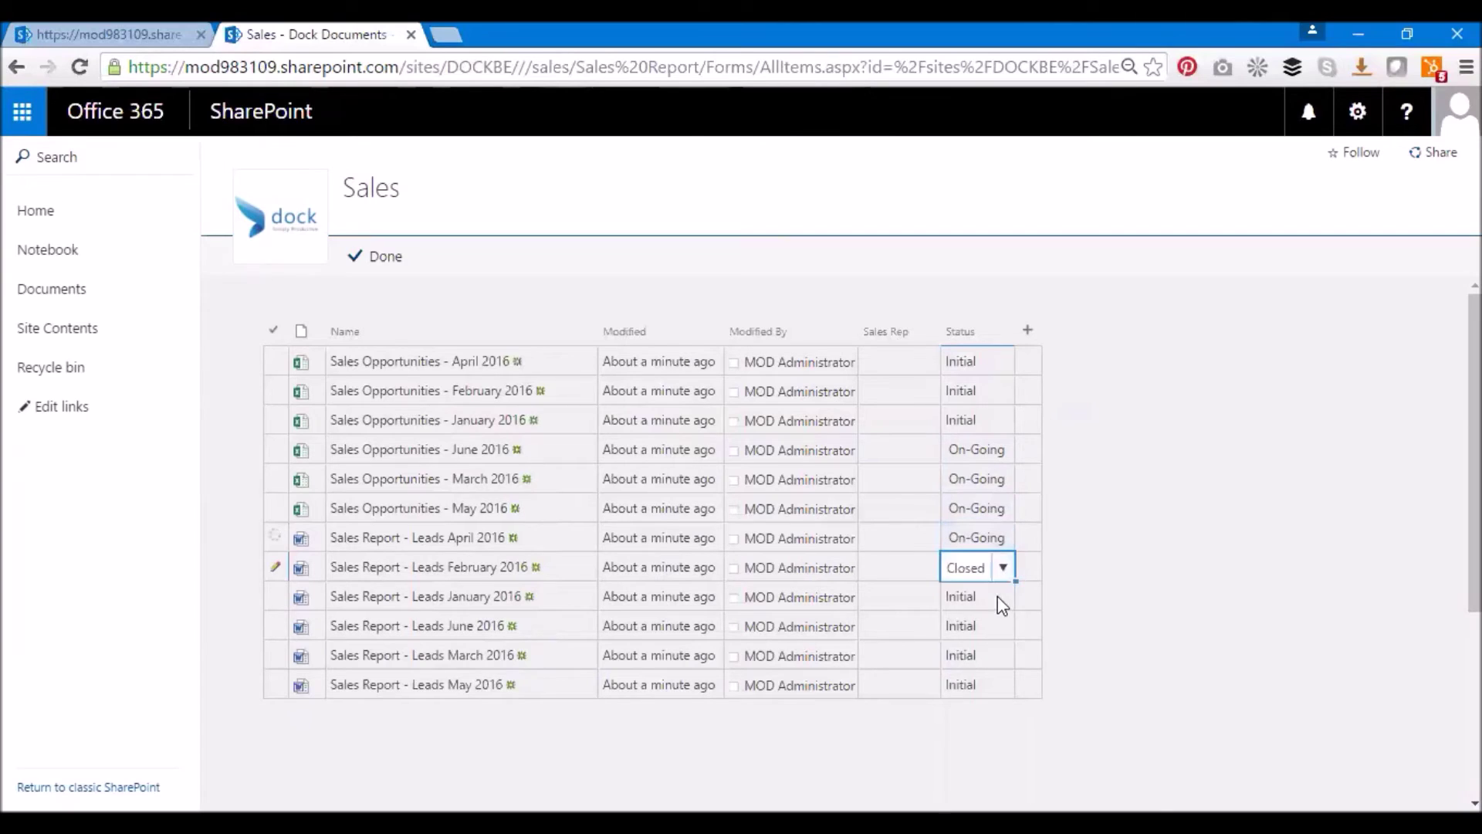
{"action": "left_click", "coordinate": [997, 596]}
{"action": "left_click", "coordinate": [1003, 597]}
{"action": "left_click", "coordinate": [994, 677]}
{"action": "left_click", "coordinate": [1003, 626]}
{"action": "left_click", "coordinate": [1004, 625]}
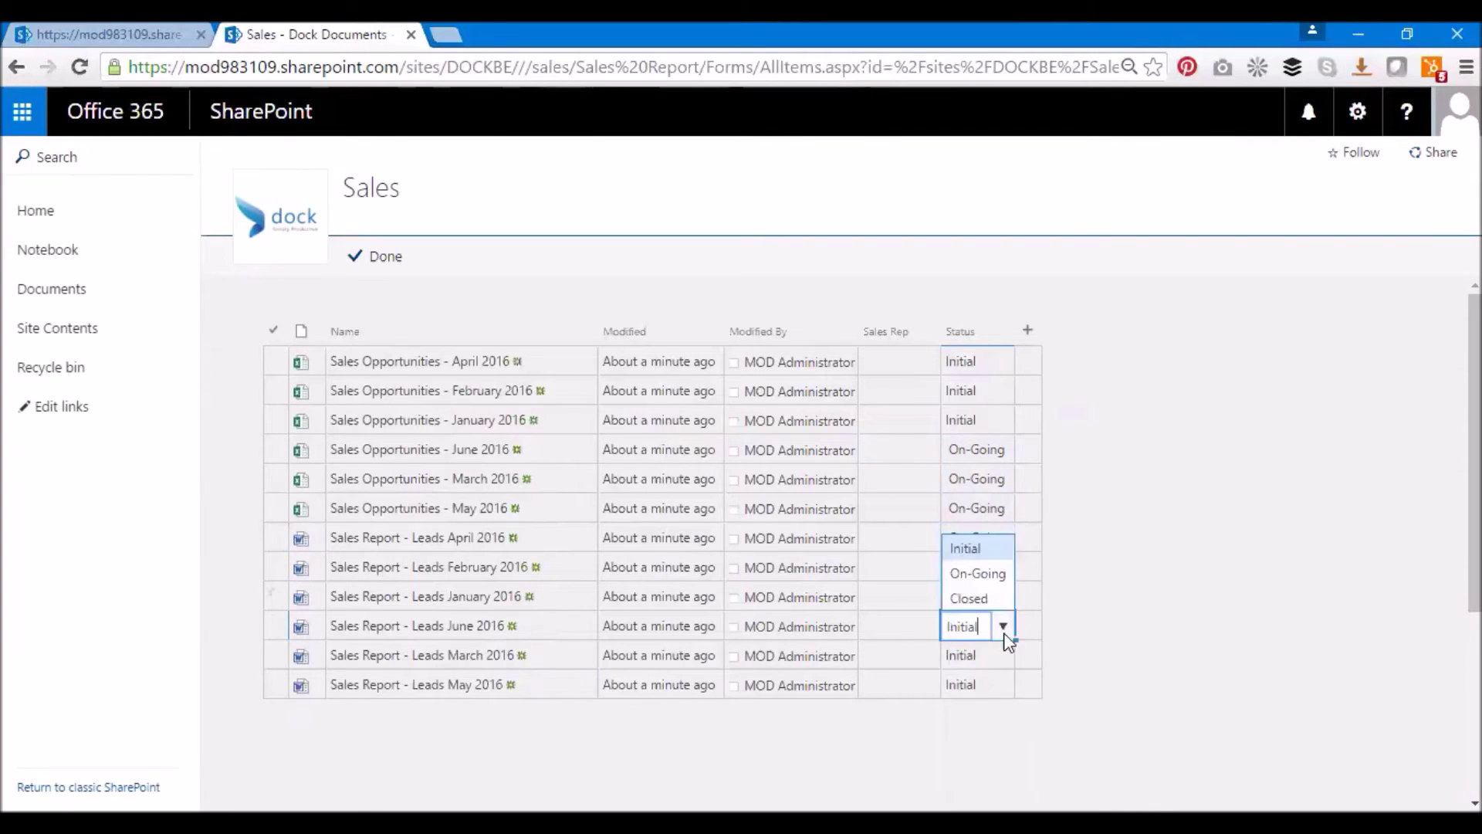
{"action": "left_click", "coordinate": [974, 596]}
{"action": "left_click", "coordinate": [998, 656]}
{"action": "left_click", "coordinate": [1004, 656]}
{"action": "left_click", "coordinate": [994, 629]}
{"action": "left_click", "coordinate": [997, 683]}
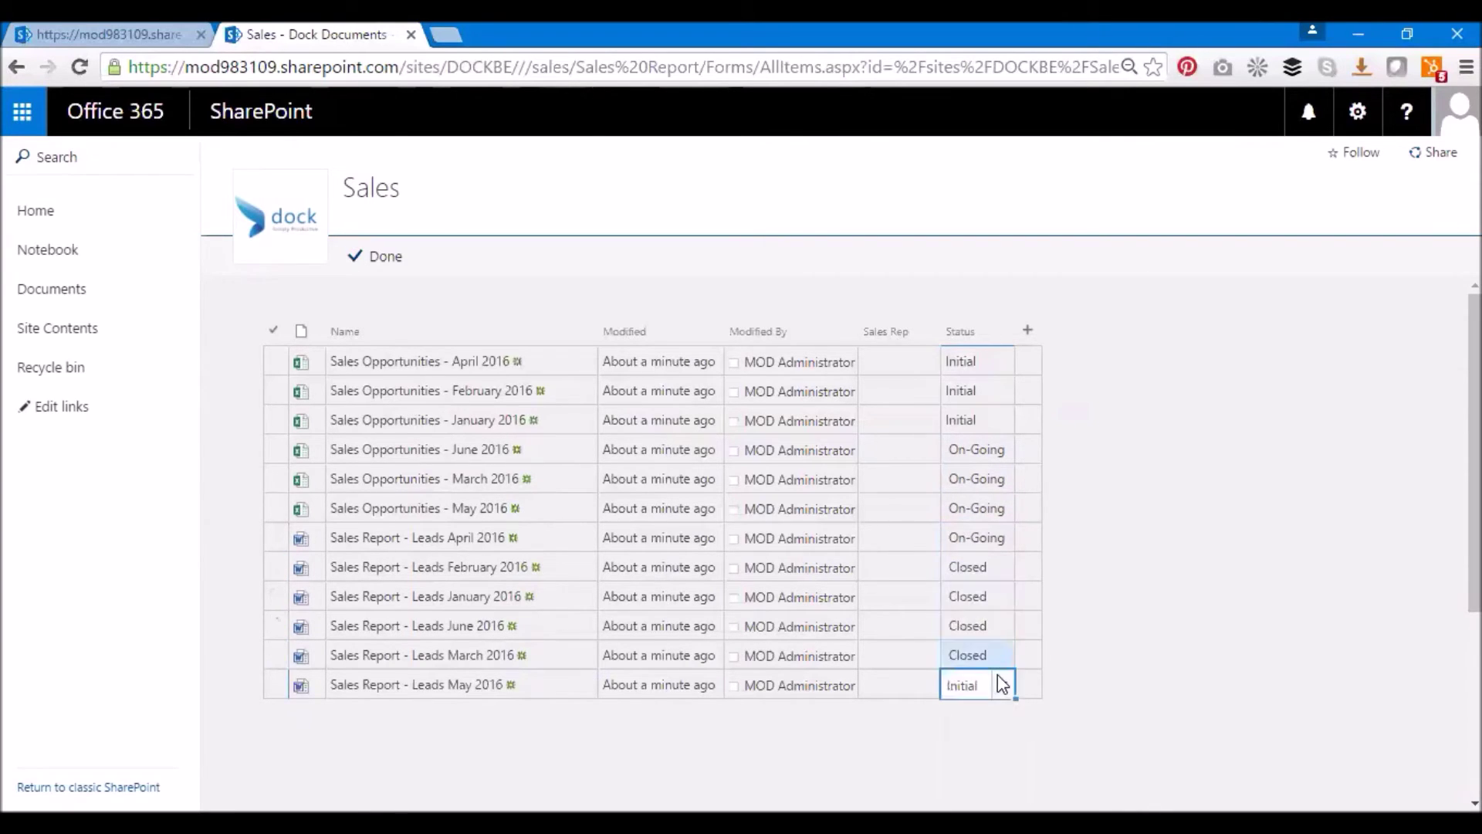
{"action": "left_click", "coordinate": [1004, 685]}
{"action": "left_click", "coordinate": [976, 655]}
{"action": "left_click", "coordinate": [892, 362]}
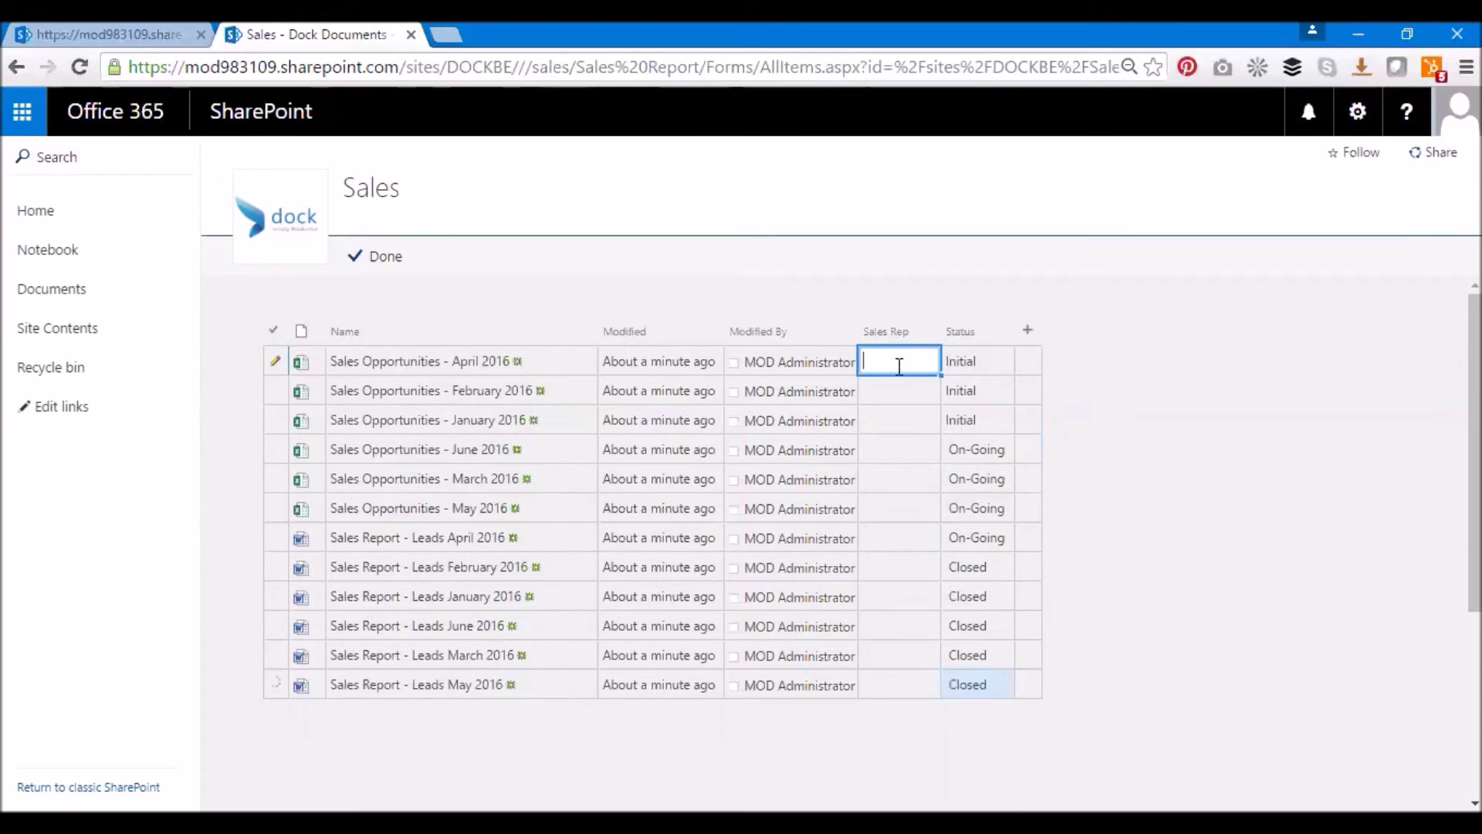
Enter the first sales rep's name and fill it down all six Sales Opportunities files
{"action": "key", "text": "Tab"}
{"action": "left_click", "coordinate": [899, 367]}
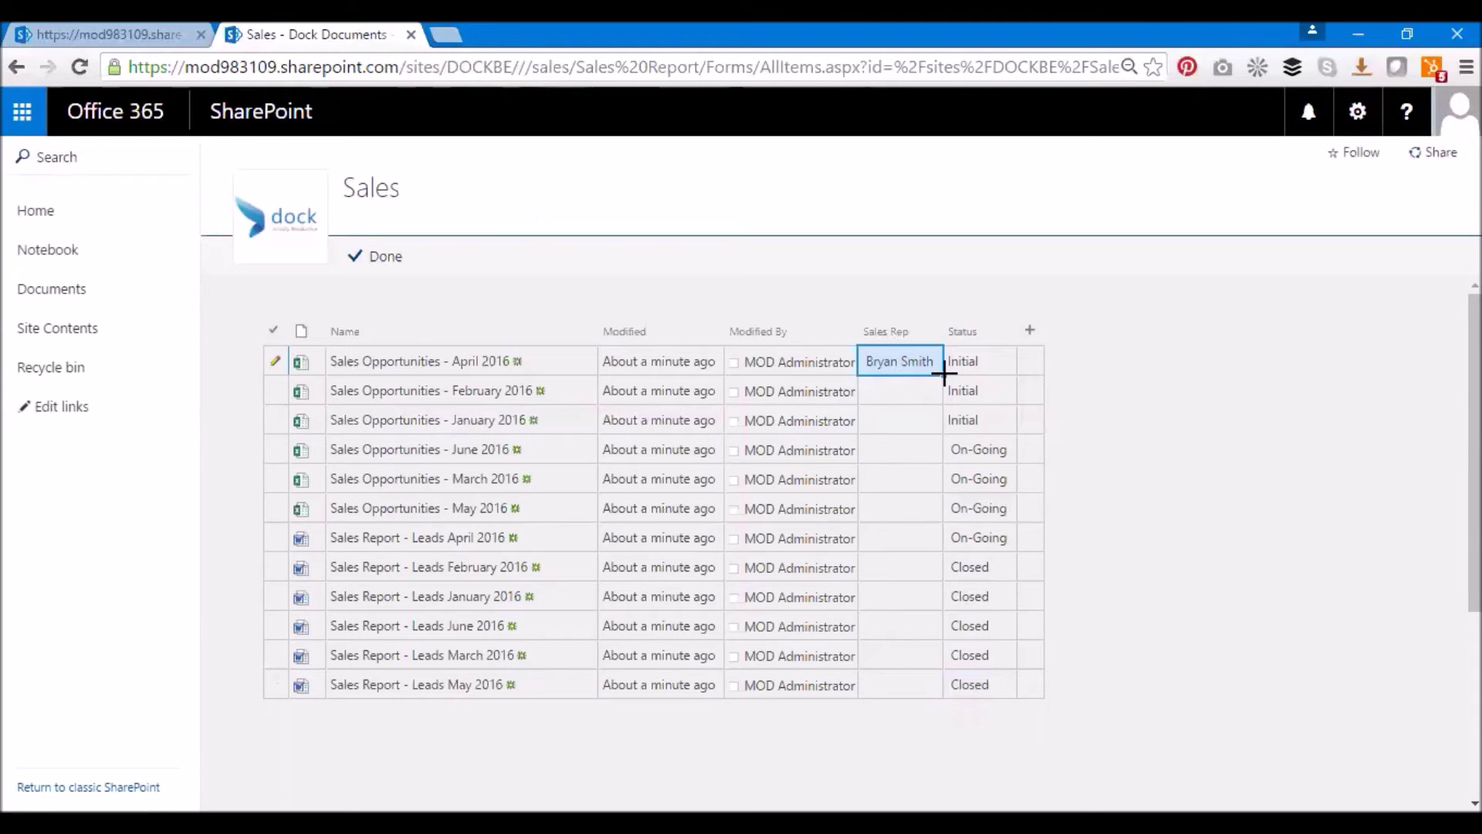
{"action": "left_click_drag", "start_coordinate": [940, 507], "coordinate": [941, 511]}
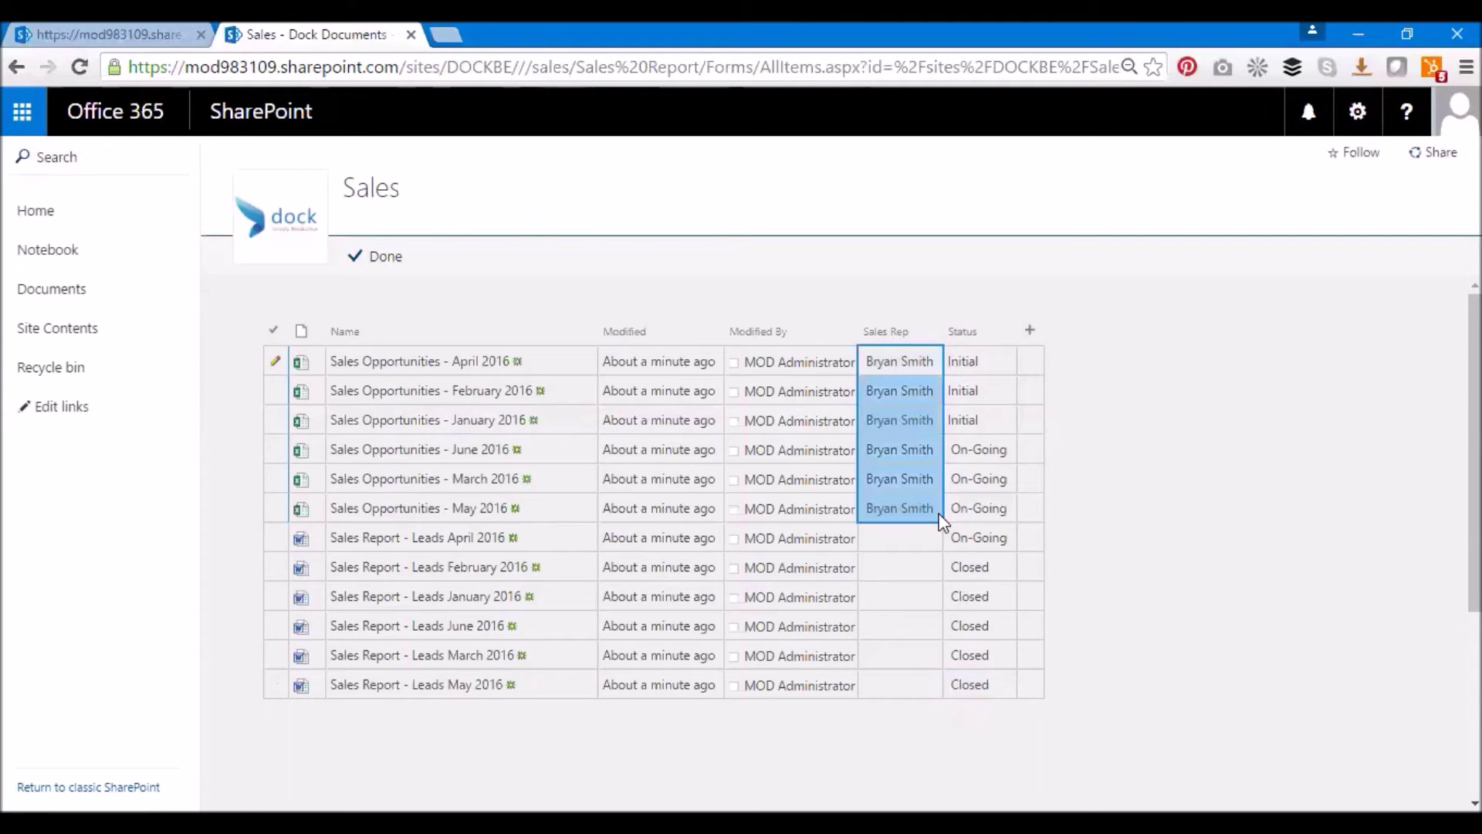
Enter the second sales rep's name and fill it down the six Leads reports
{"action": "left_click", "coordinate": [914, 538]}
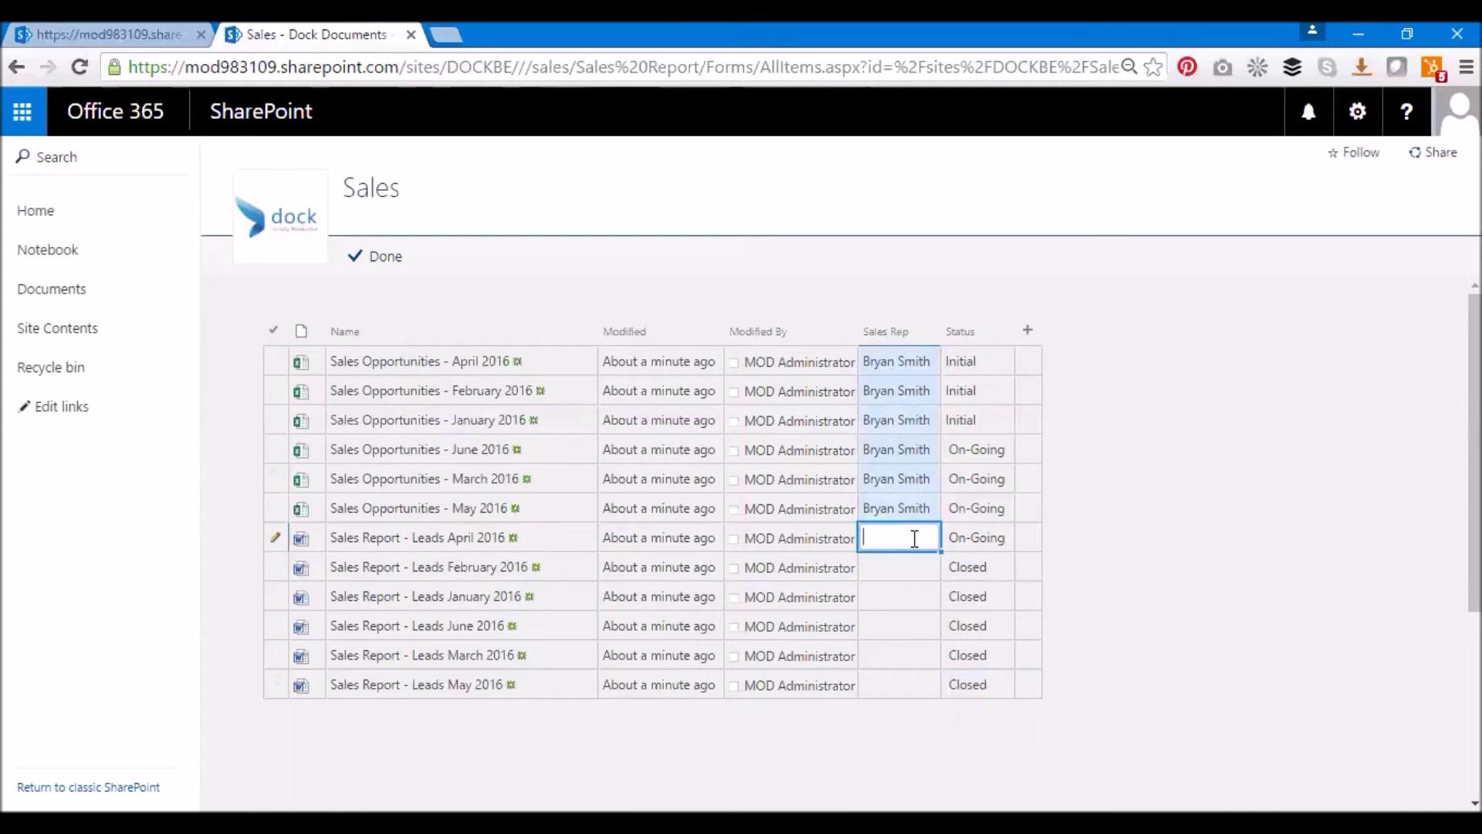
{"action": "left_click_drag", "start_coordinate": [940, 550], "coordinate": [931, 688]}
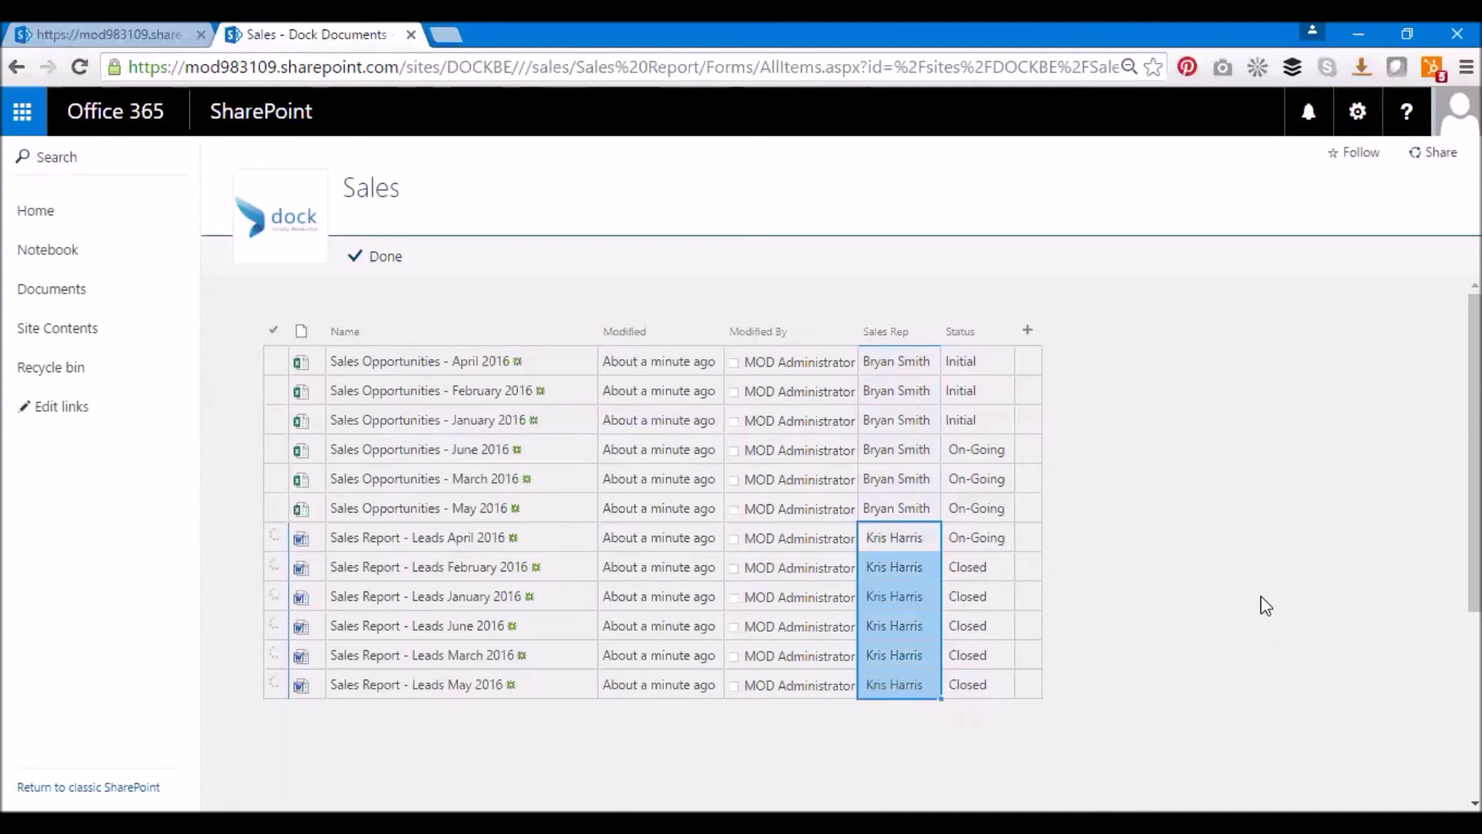
Exit Quick Edit to save the Sales Rep and Status values, then review the list
{"action": "left_click", "coordinate": [380, 261]}
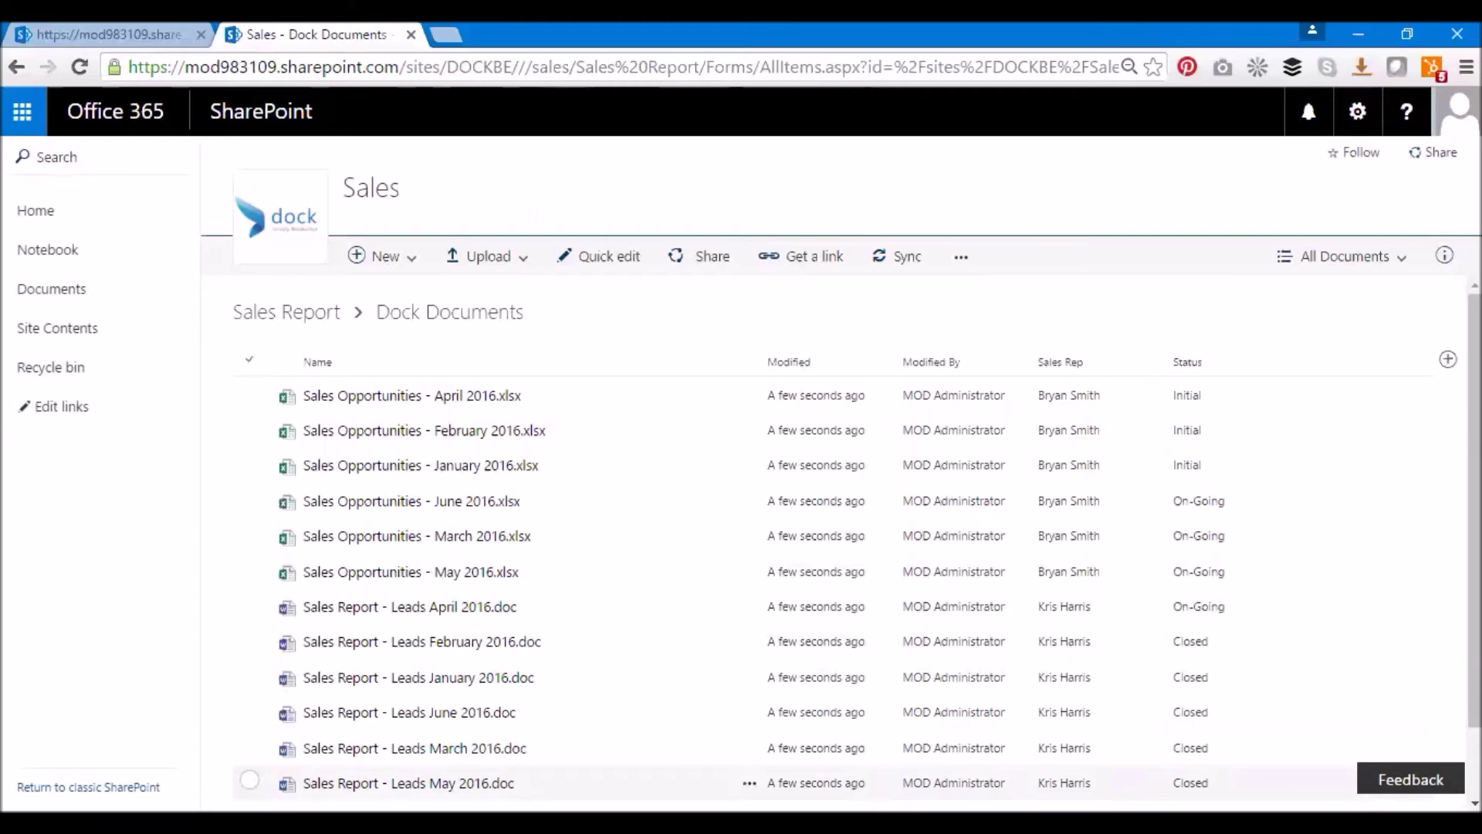
{"action": "scroll", "coordinate": [1073, 699], "scroll_direction": "down", "scroll_amount": 2}
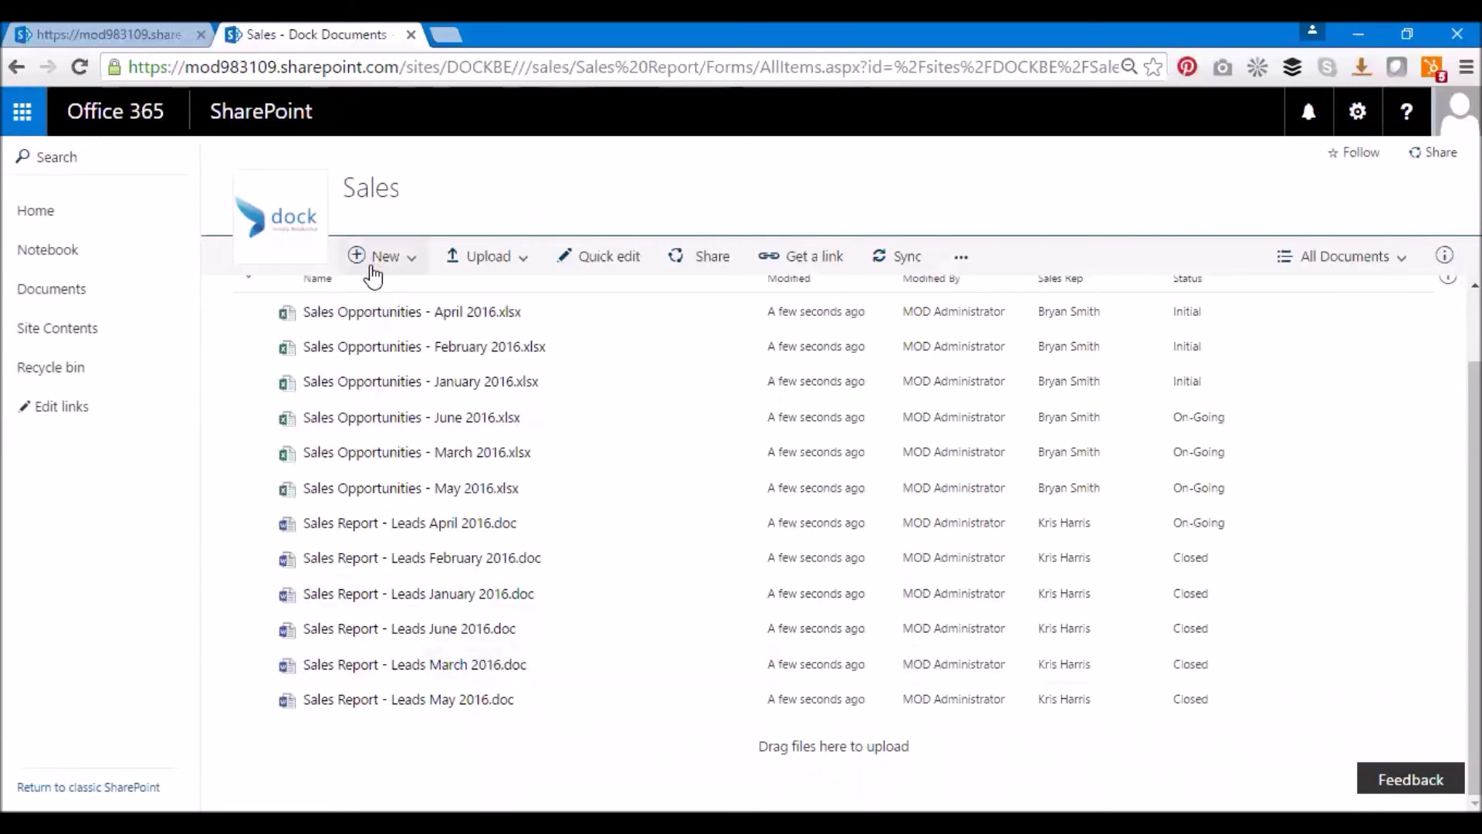
Reopen Dock Documents from Sales Report and switch to the Opportunities view grouped by Status
{"action": "left_click", "coordinate": [297, 311]}
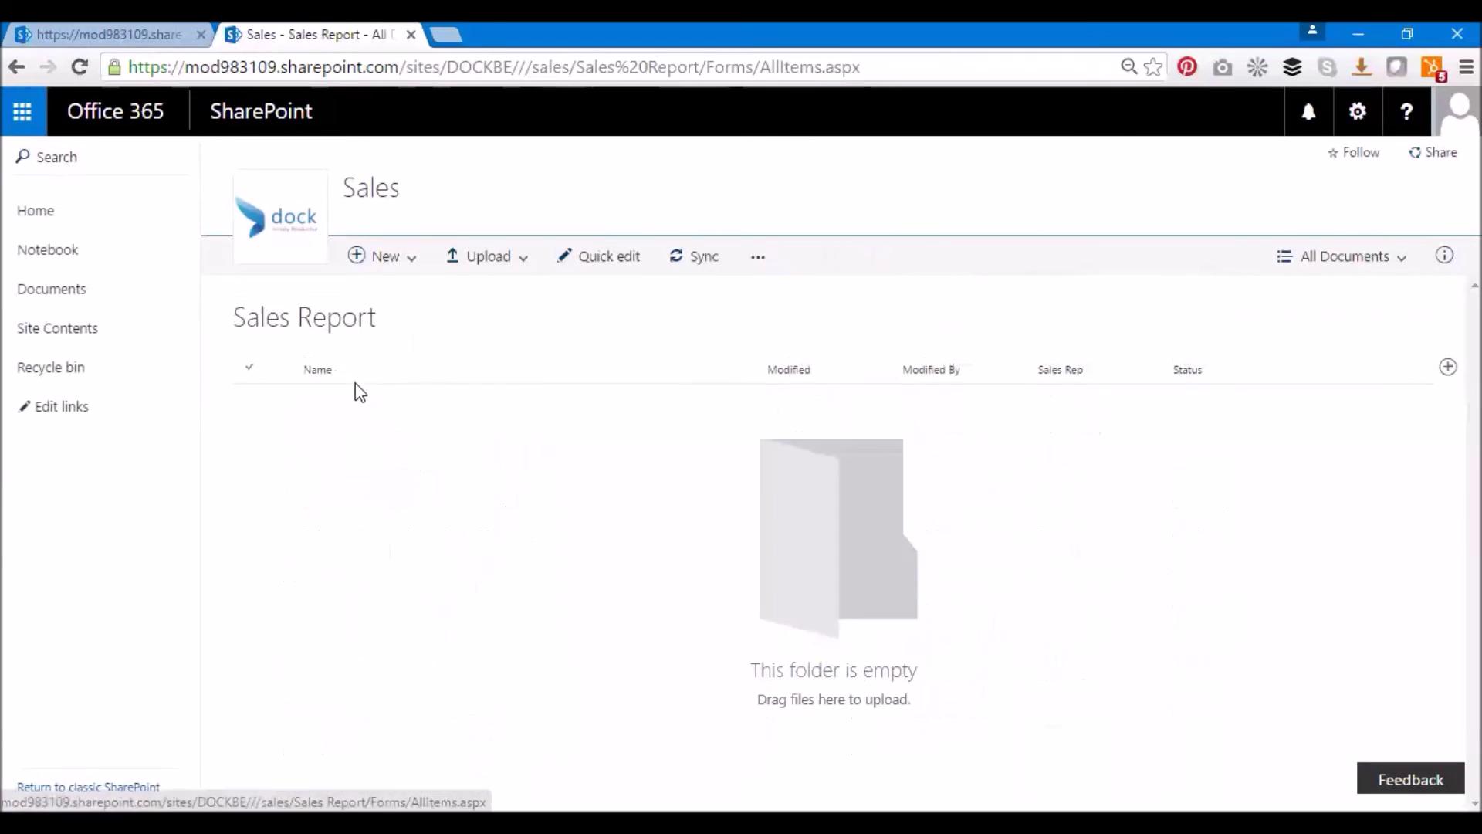
{"action": "left_click", "coordinate": [350, 409]}
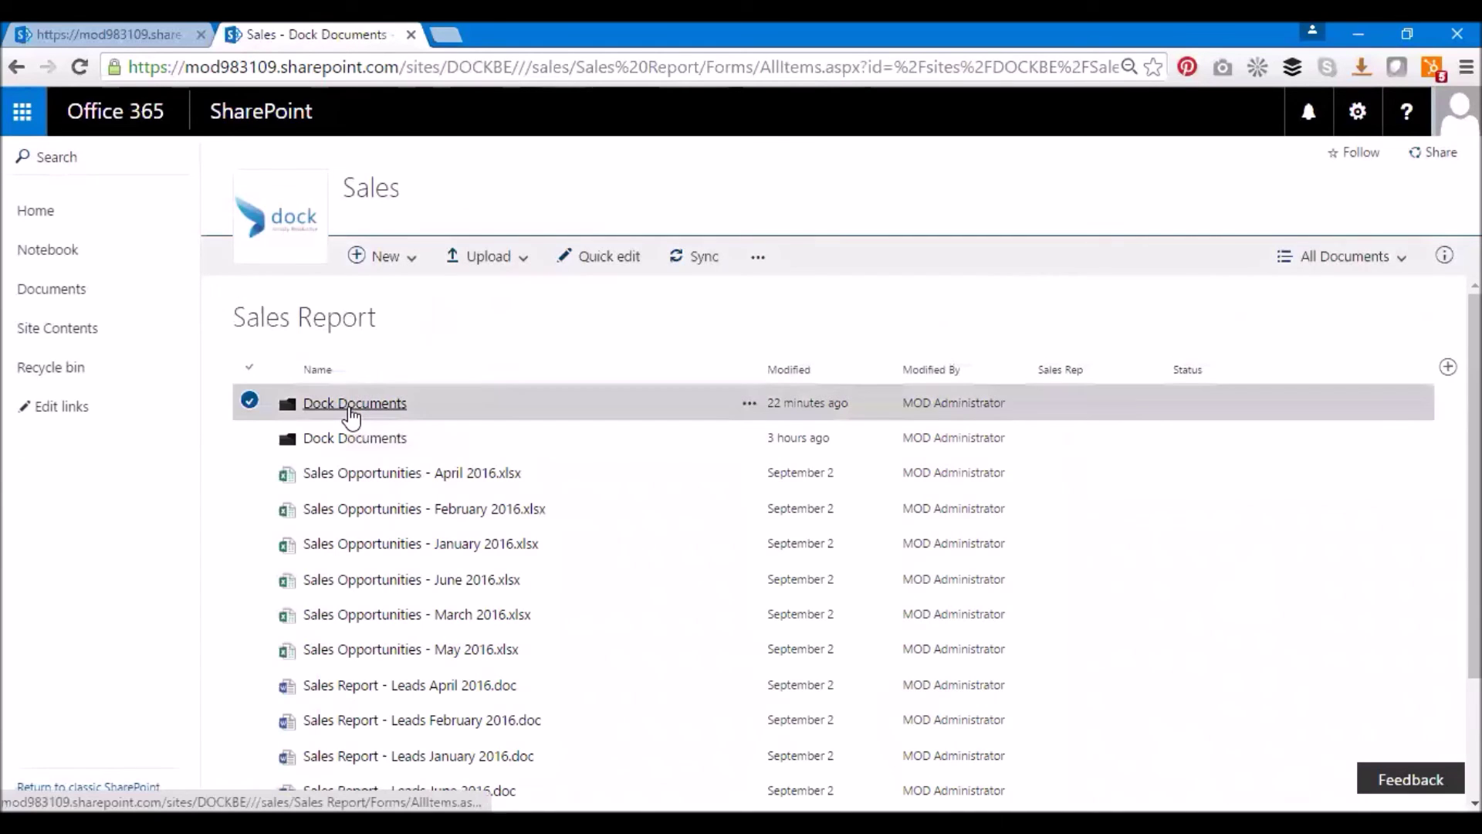
{"action": "left_click", "coordinate": [1363, 277]}
{"action": "left_click", "coordinate": [1364, 390]}
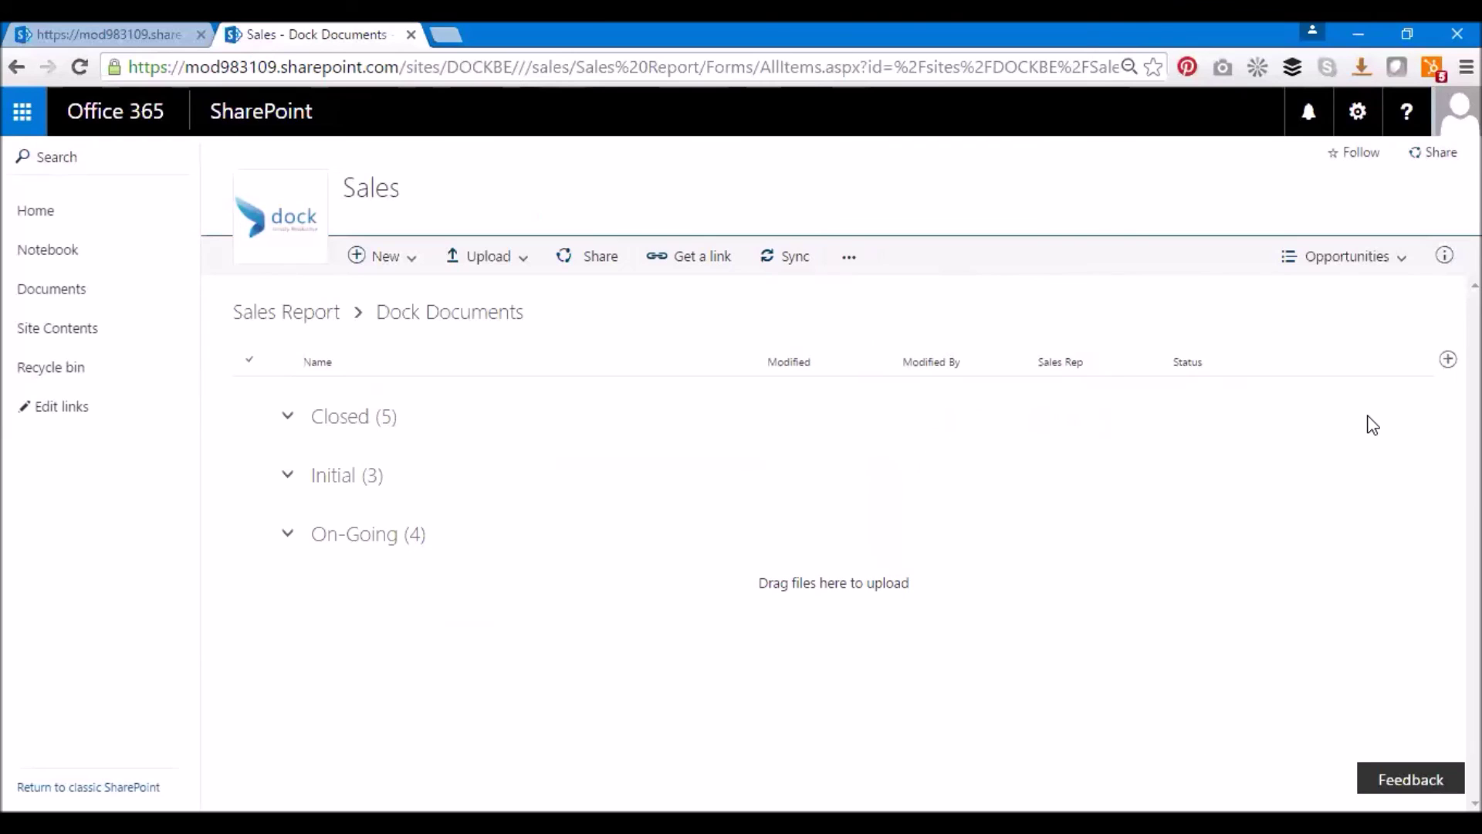
Review the view list and extra commands, then widen the Modified By column
{"action": "left_click", "coordinate": [1356, 275]}
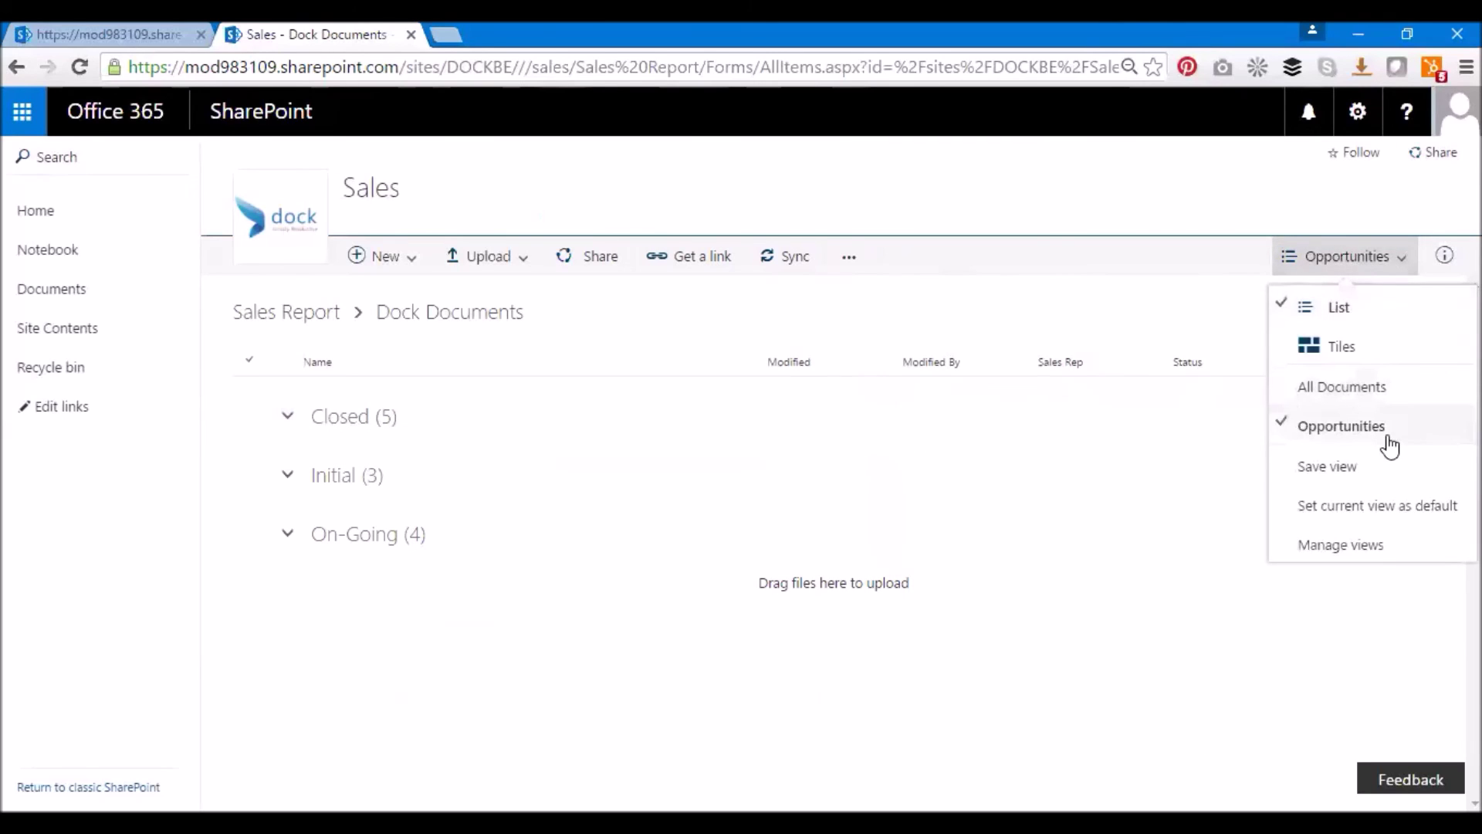
{"action": "left_click", "coordinate": [1382, 256]}
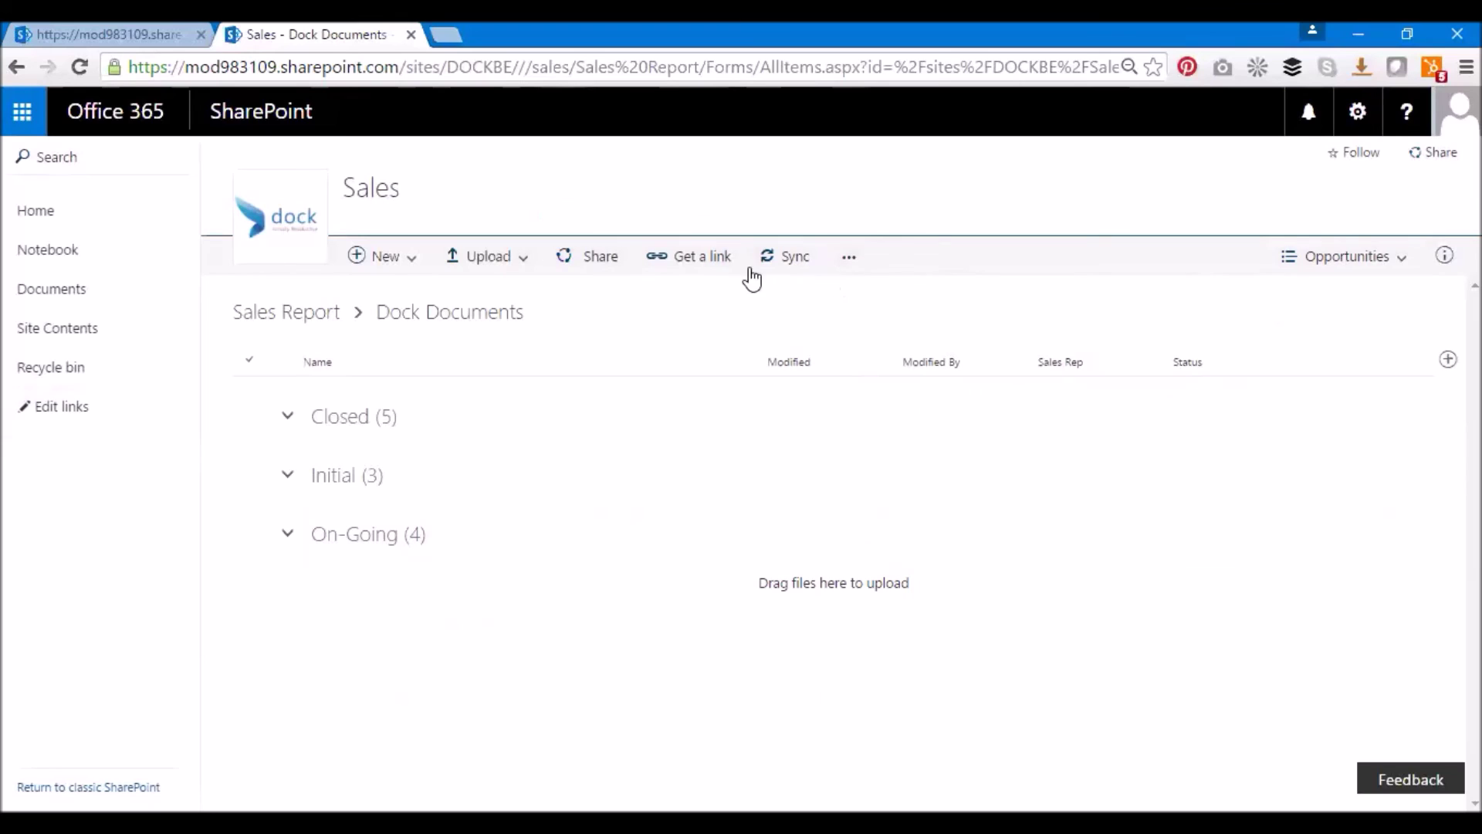
{"action": "left_click", "coordinate": [850, 259]}
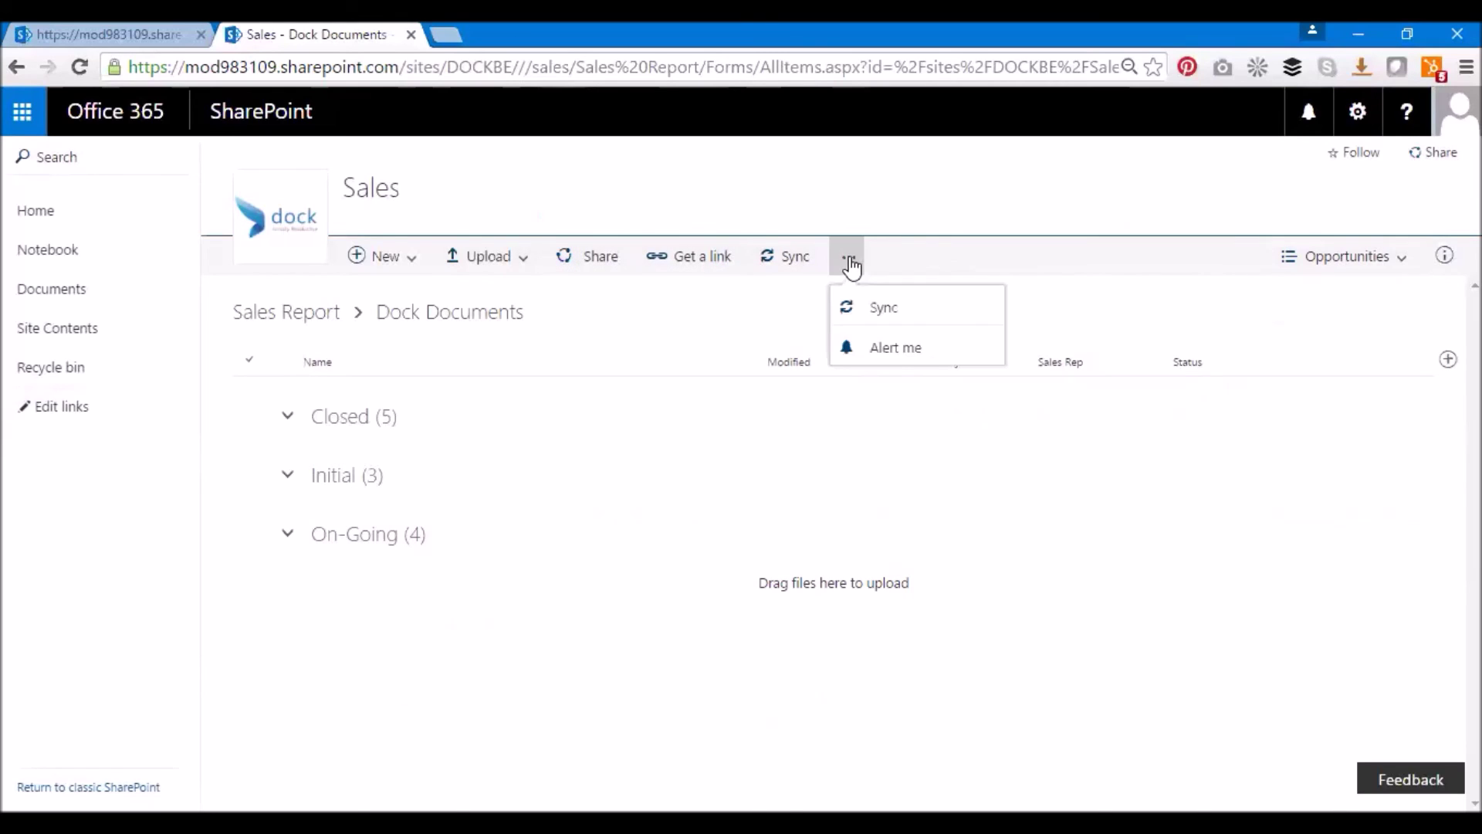
{"action": "left_click", "coordinate": [850, 259]}
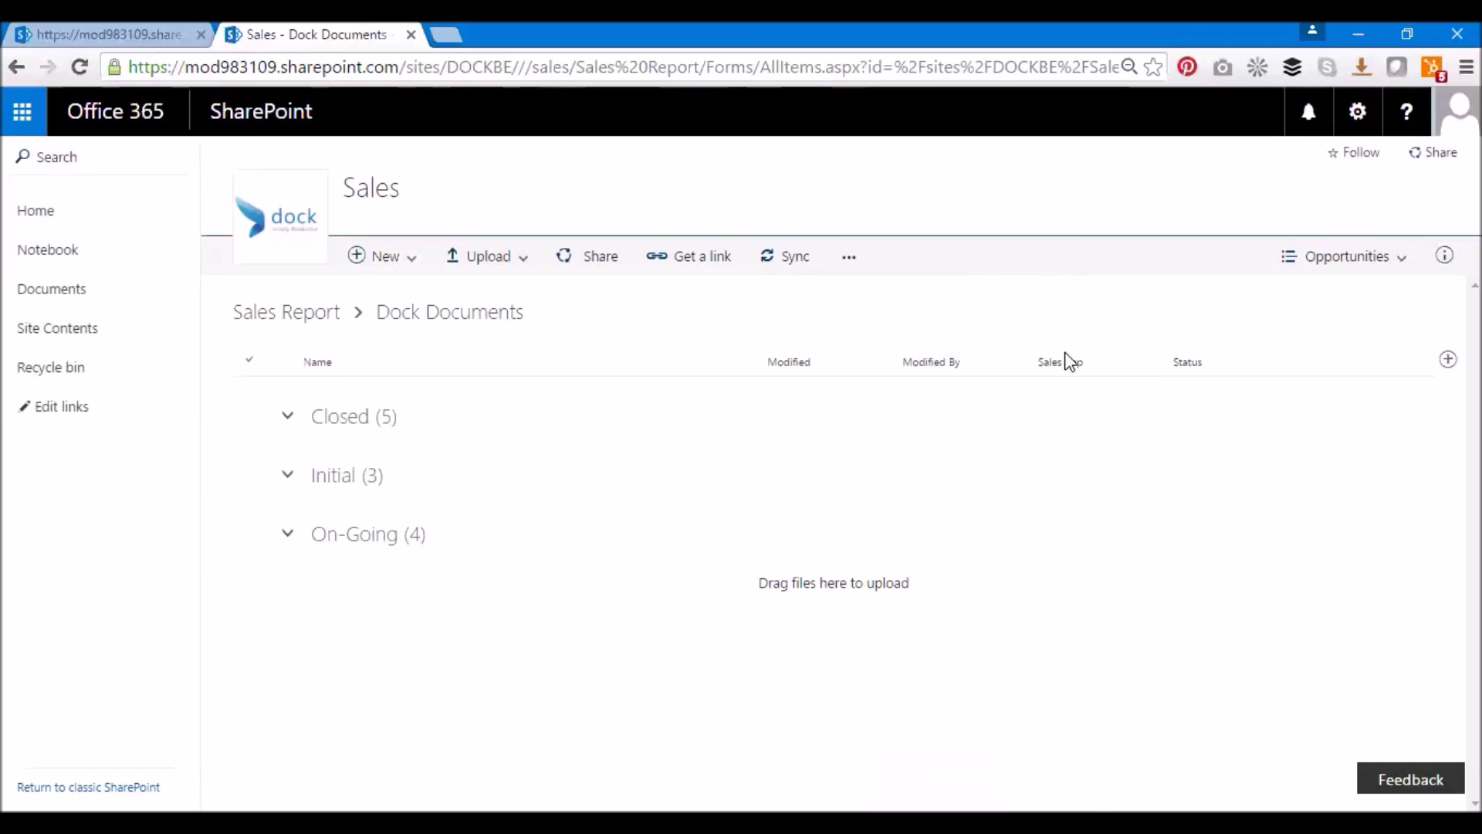
{"action": "left_click_drag", "start_coordinate": [1011, 465], "coordinate": [1016, 551]}
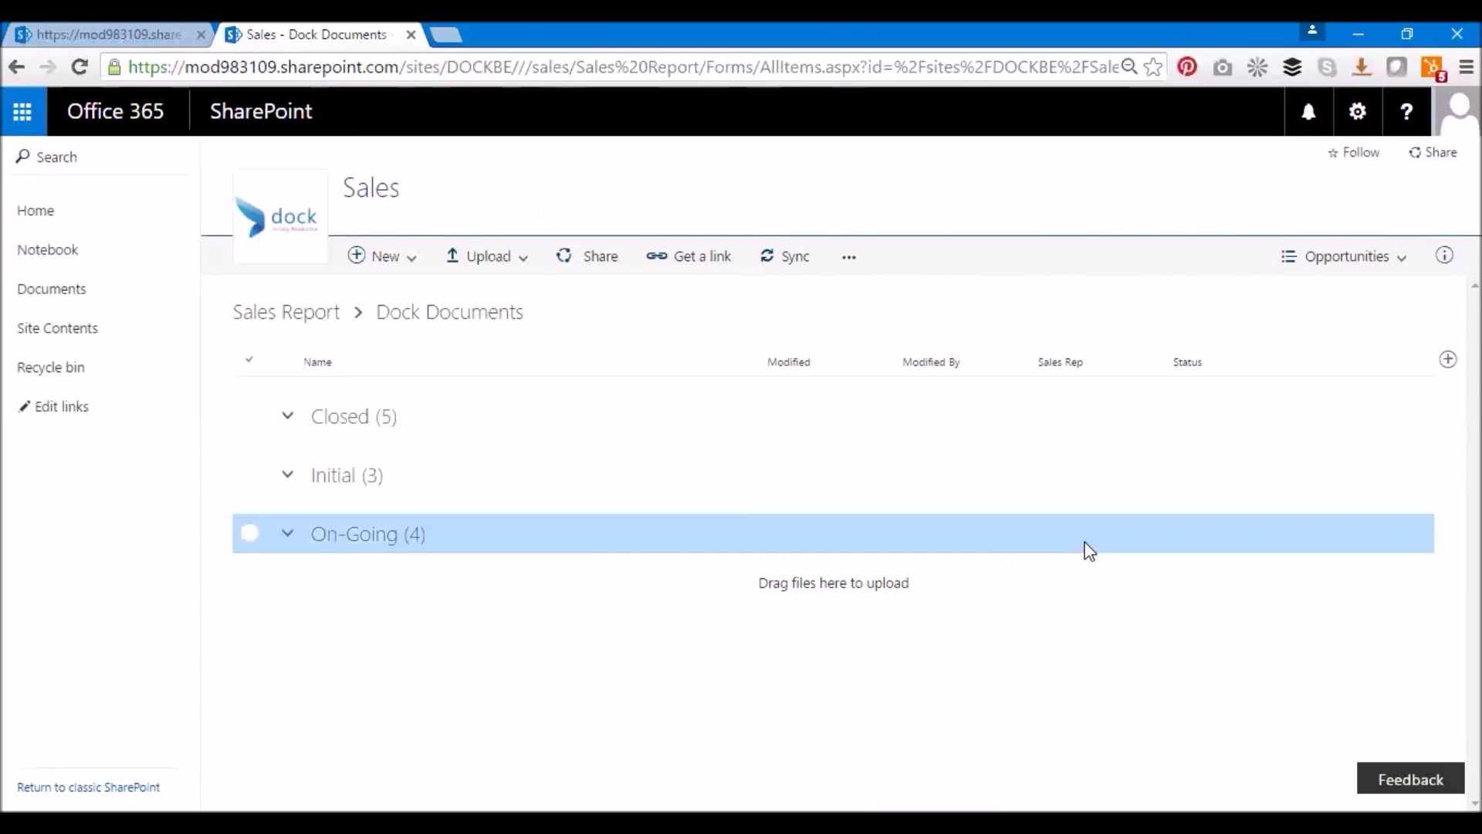